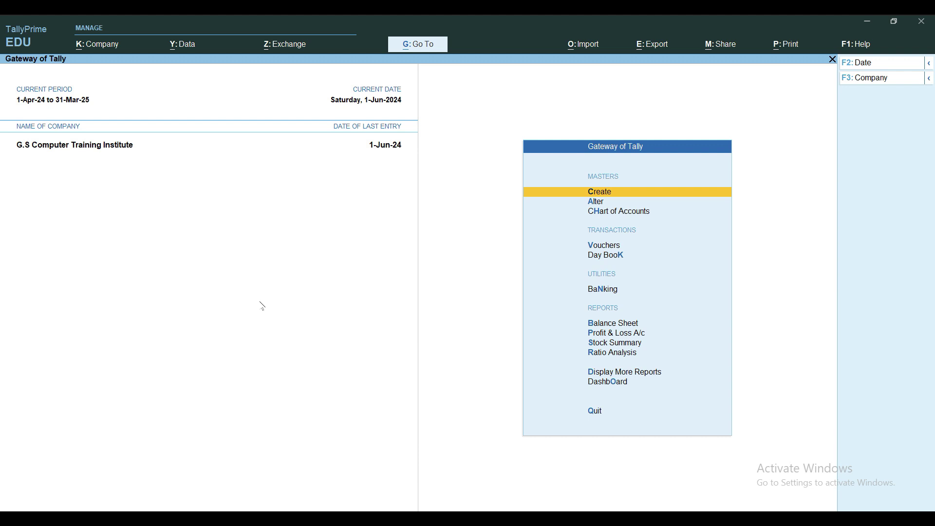
- View the May vouchers in the Sales Orders Book, and return to the Gateway of Tally
{"action": "key", "text": "Escape"}
{"action": "key", "text": "d"}
{"action": "key", "text": "o"}
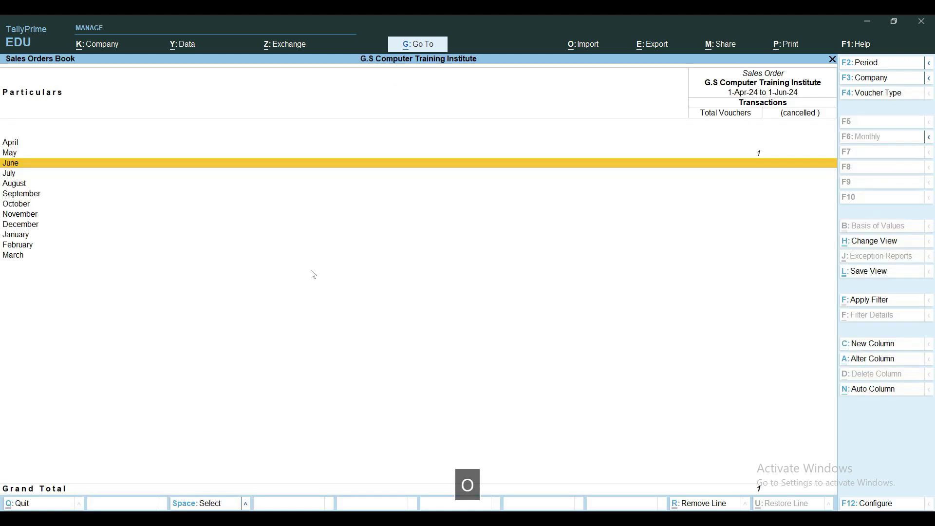
{"action": "key", "text": "Up"}
{"action": "key", "text": "Return"}
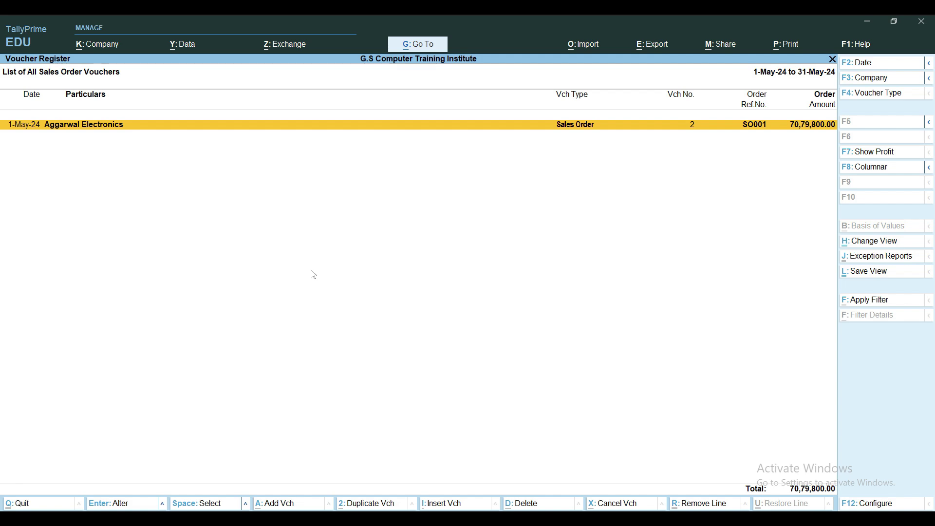
{"action": "key", "text": "Escape"}
{"action": "key", "text": "Escape"}
{"action": "key", "text": "Escape"}
{"action": "key", "text": "Escape"}
{"action": "key", "text": "Escape"}
{"action": "key", "text": "Escape"}
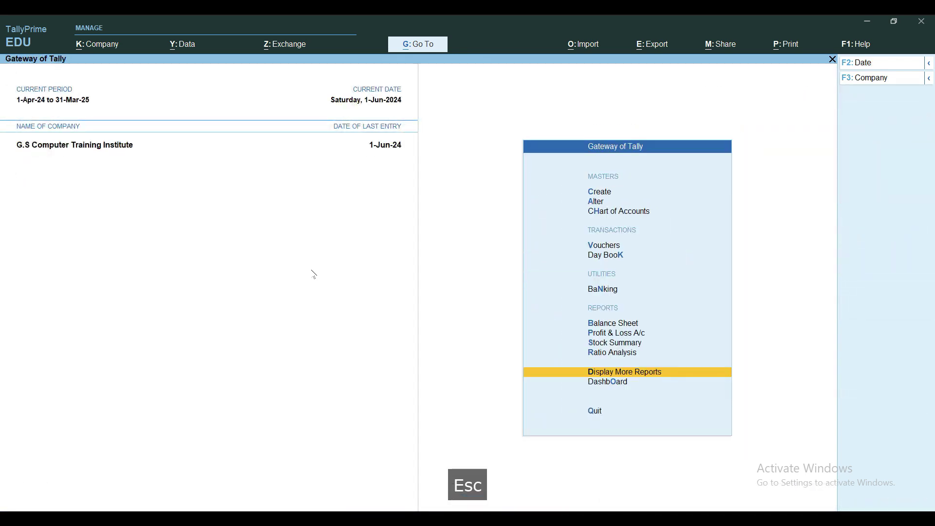
- View the May entries in the Delivery Note Register, and return to the Gateway of Tally
{"action": "key", "text": "d"}
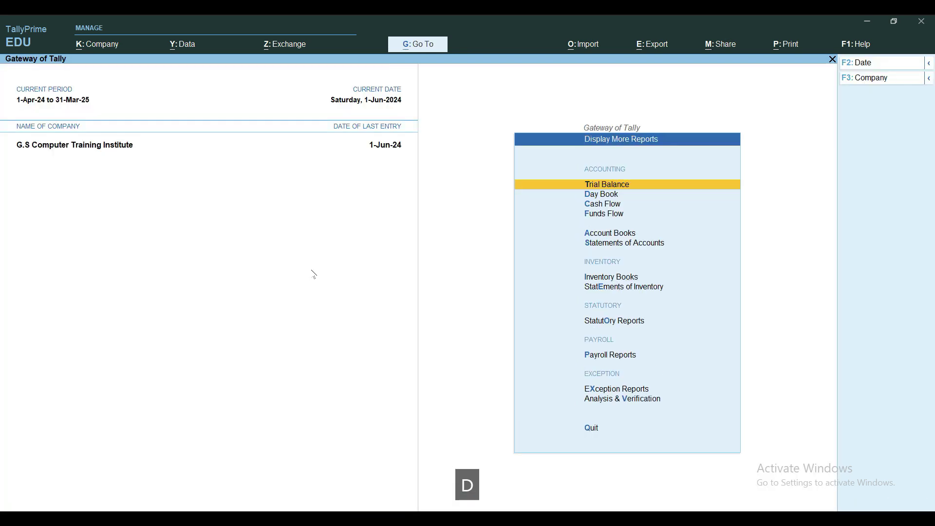
{"action": "key", "text": "i"}
{"action": "key", "text": "d"}
{"action": "key", "text": "Up"}
{"action": "key", "text": "Return"}
{"action": "key", "text": "Return"}
{"action": "key", "text": "Escape"}
{"action": "key", "text": "Escape"}
{"action": "key", "text": "Escape"}
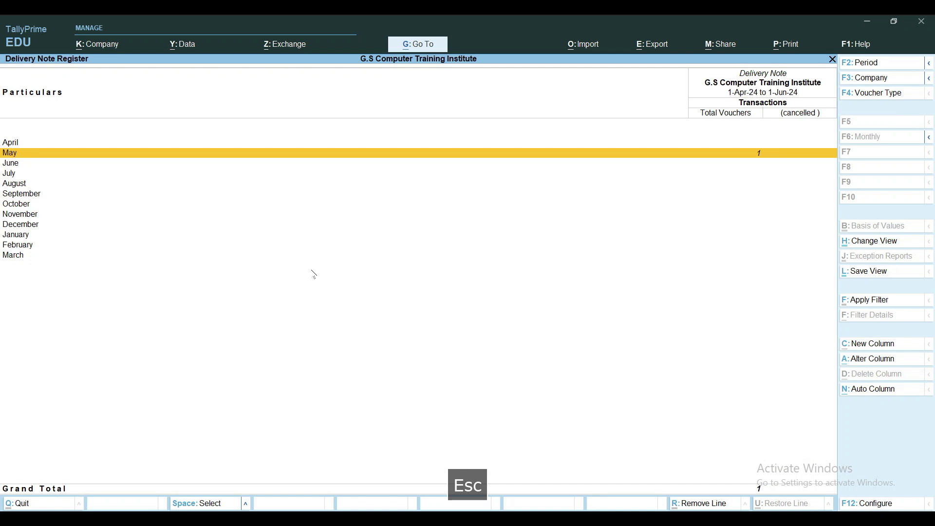
{"action": "key", "text": "Escape"}
{"action": "key", "text": "Escape"}
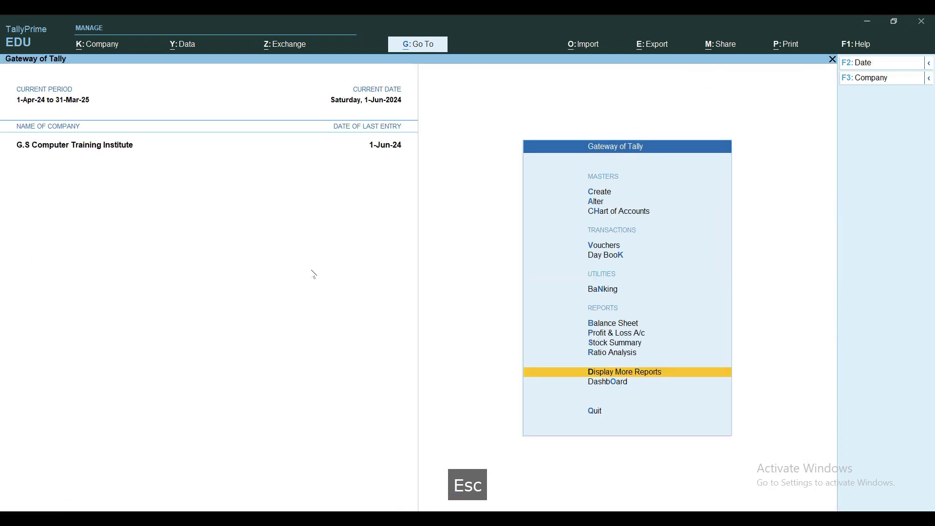
- View the June vouchers in the Rejections In register, and close the inventory reports
{"action": "key", "text": "Return"}
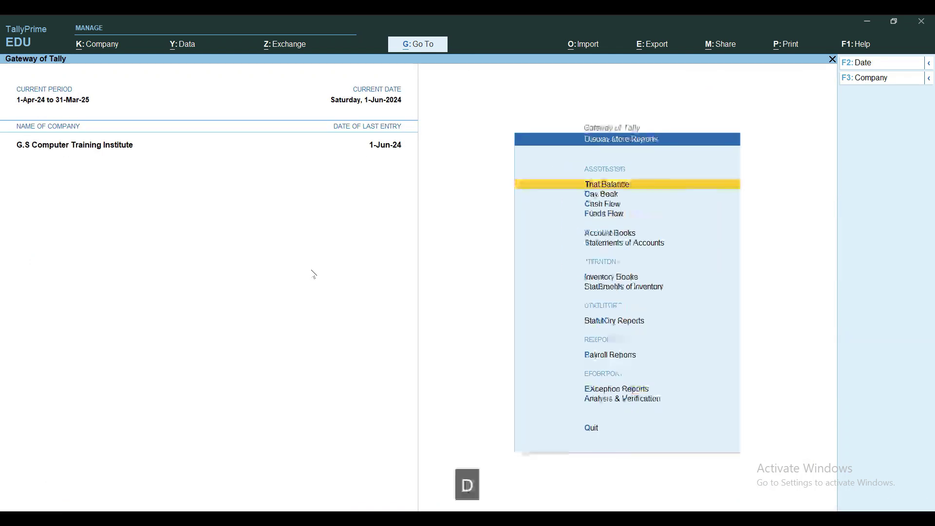
{"action": "key", "text": "n"}
{"action": "key", "text": "n"}
{"action": "key", "text": "Return"}
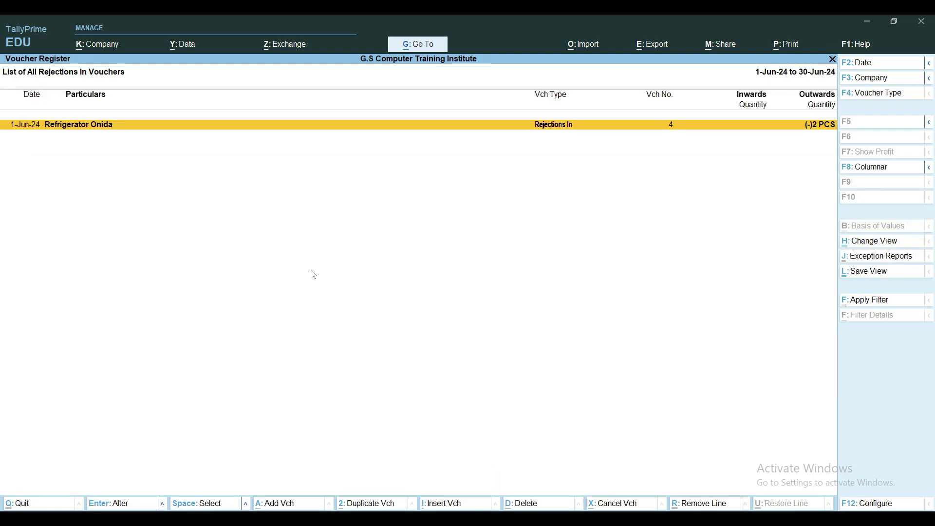
{"action": "key", "text": "Escape"}
{"action": "key", "text": "Escape"}
{"action": "key", "text": "Escape"}
{"action": "key", "text": "Escape"}
{"action": "key", "text": "Escape"}
{"action": "key", "text": "Escape"}
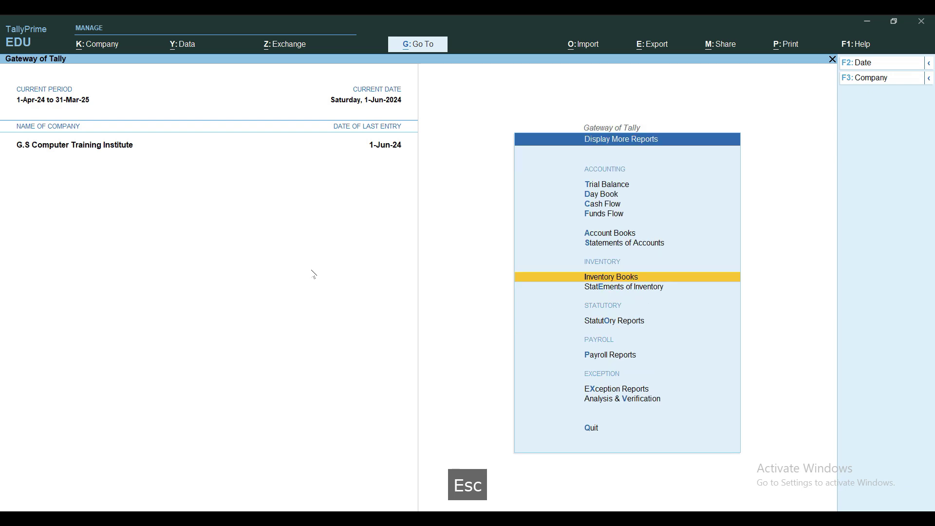
- Review the Aggarwal Electronics sales voucher in the June sales register, and return to the Gateway of Tally
{"action": "key", "text": "d"}
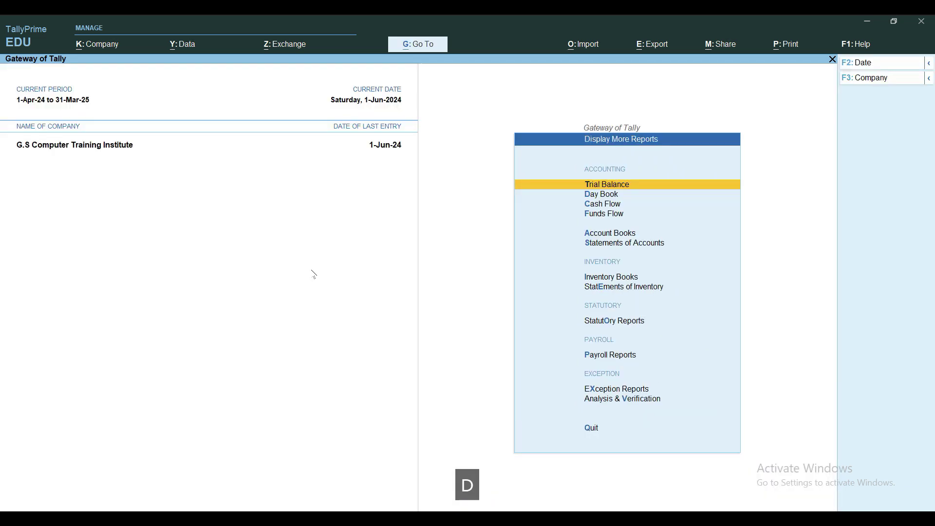
{"action": "key", "text": "s"}
{"action": "key", "text": "Return"}
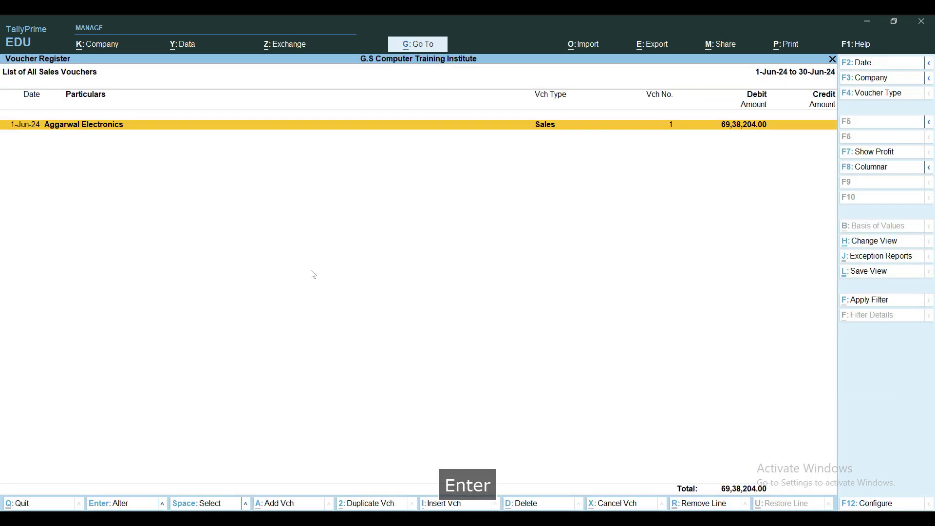
{"action": "key", "text": "Return"}
{"action": "key", "text": "Escape"}
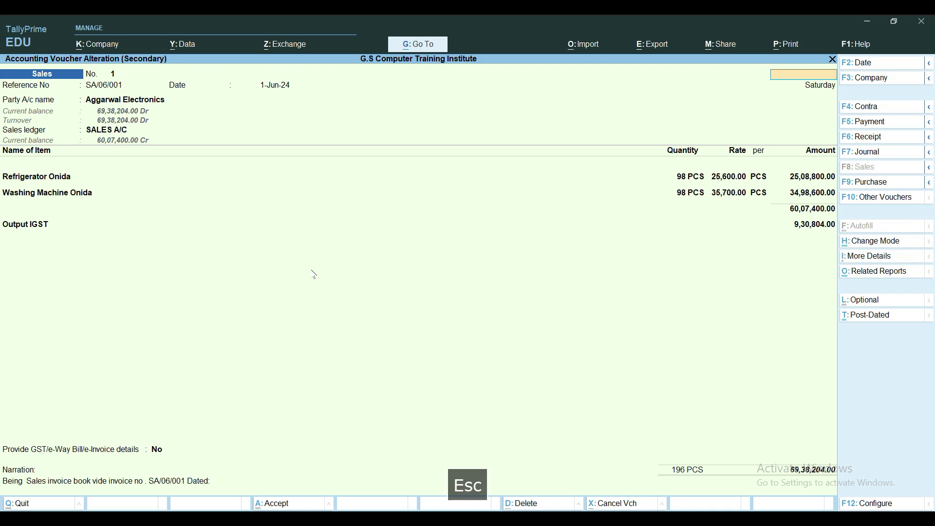
{"action": "key", "text": "Escape"}
{"action": "key", "text": "Escape"}
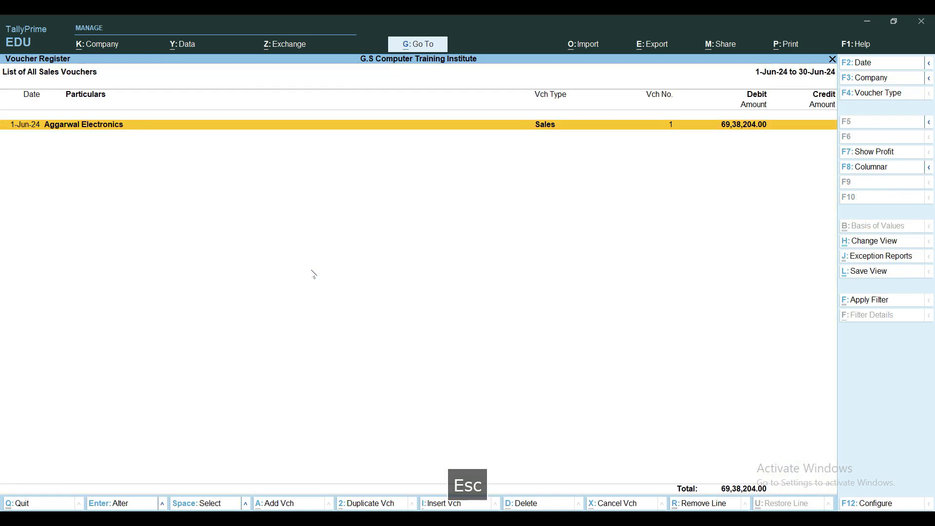
{"action": "key", "text": "Escape"}
{"action": "key", "text": "Escape"}
{"action": "key", "text": "Escape"}
{"action": "key", "text": "Escape"}
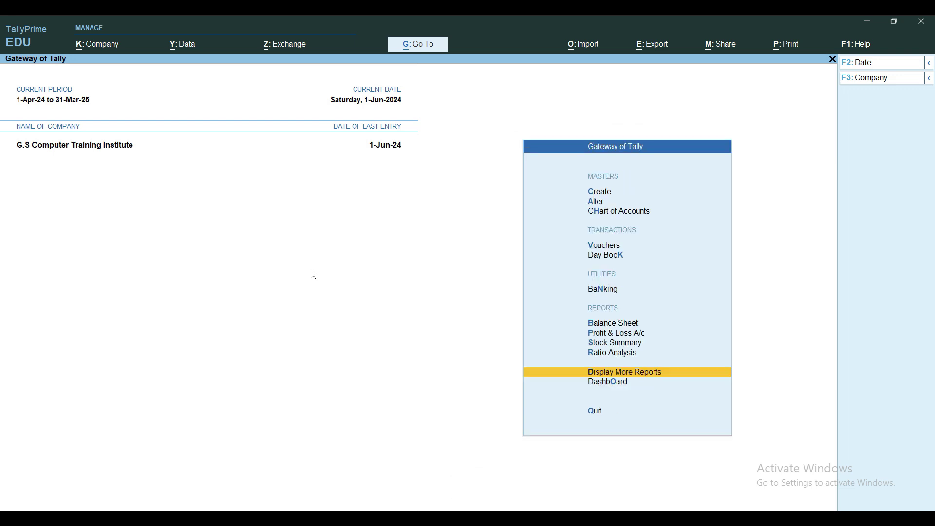
- Start a Credit Note voucher for the party Aggarwal Electronics with the tracking number set to Not Applicable
{"action": "key", "text": "v"}
{"action": "key", "text": "alt+F5"}
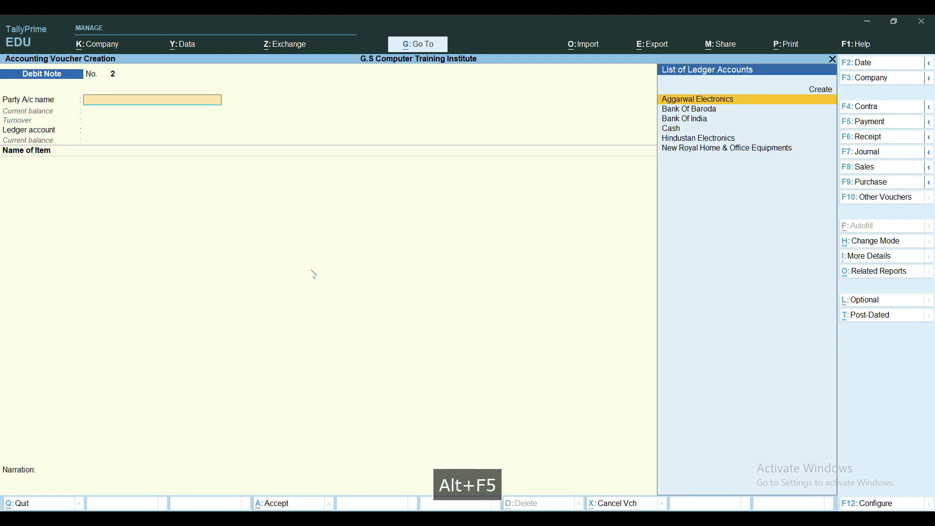
{"action": "key", "text": "alt+F6"}
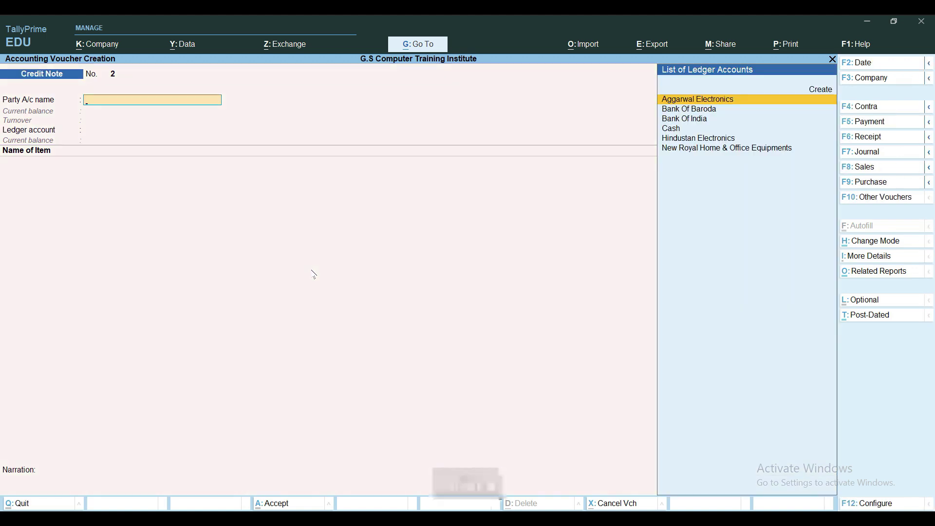
{"action": "key", "text": "Return"}
{"action": "key", "text": "Return"}
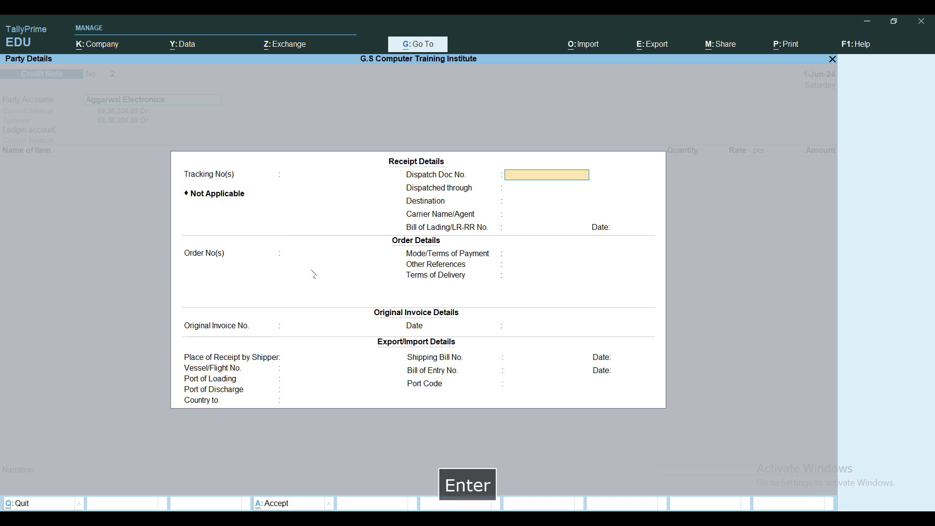
{"action": "key", "text": "Return"}
{"action": "key", "text": "Return"}
{"action": "key", "text": "Return"}
{"action": "key", "text": "Return"}
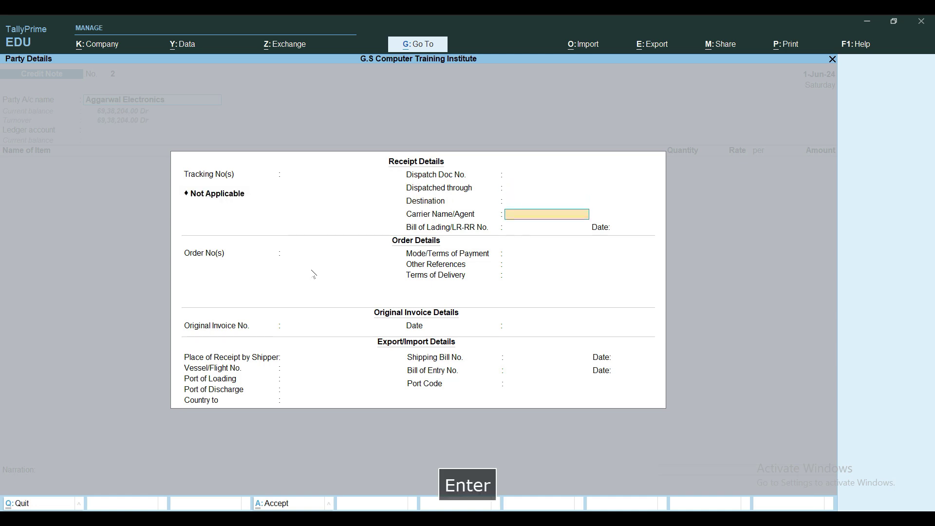
{"action": "key", "text": "BackSpace"}
{"action": "key", "text": "BackSpace"}
{"action": "key", "text": "BackSpace"}
{"action": "key", "text": "BackSpace"}
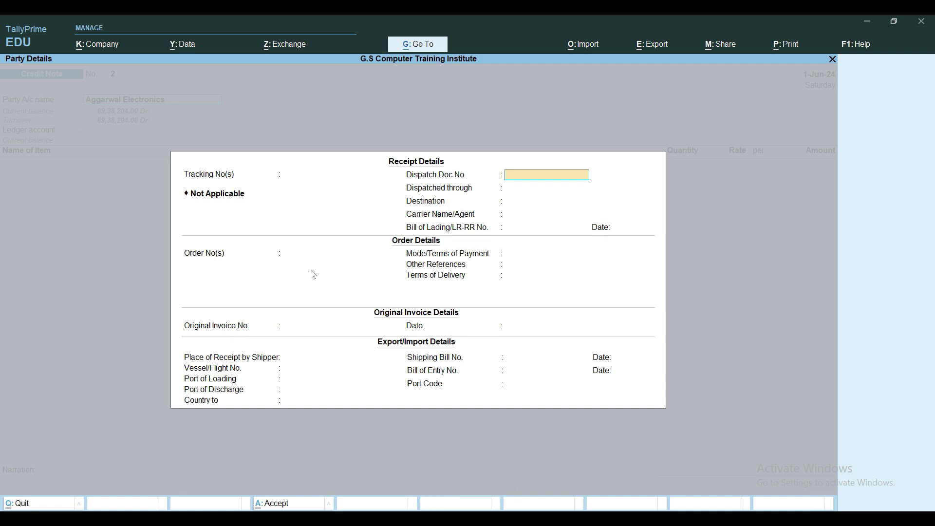
- Enter "By OWN VEHICLE" as the dispatch document number in the receipt details
{"action": "type", "text": "By OWN W"}
{"action": "key", "text": "BackSpace"}
{"action": "type", "text": "VEJHILCE"}
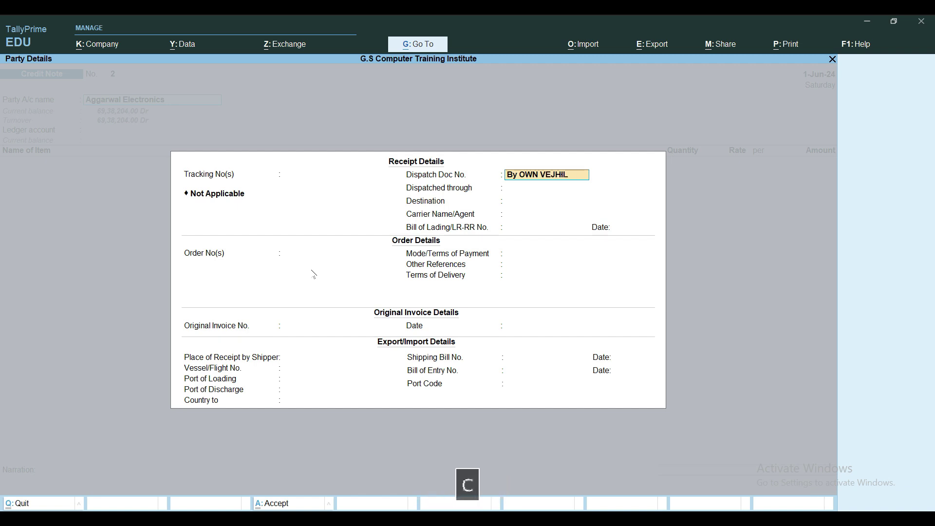
{"action": "key", "text": "BackSpace"}
{"action": "key", "text": "BackSpace"}
{"action": "key", "text": "BackSpace"}
{"action": "key", "text": "BackSpace"}
{"action": "key", "text": "BackSpace"}
{"action": "key", "text": "BackSpace"}
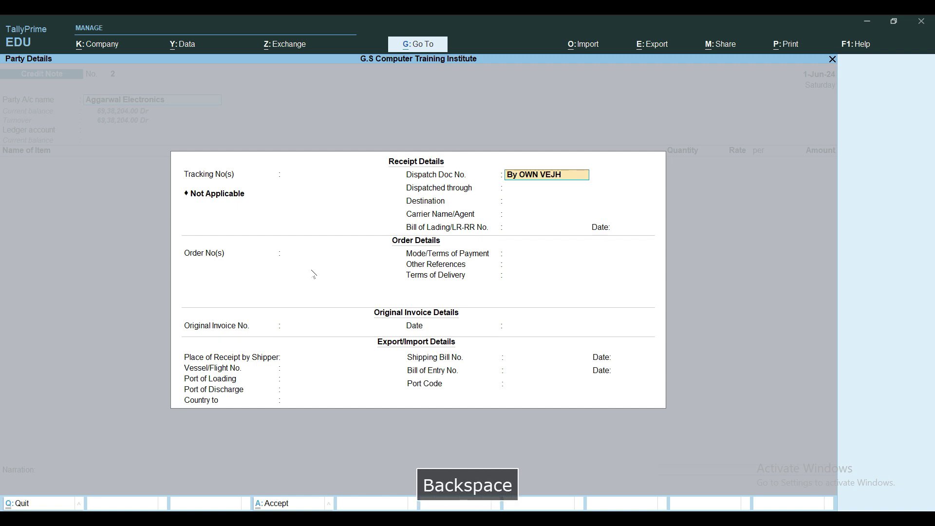
{"action": "type", "text": "HICLE"}
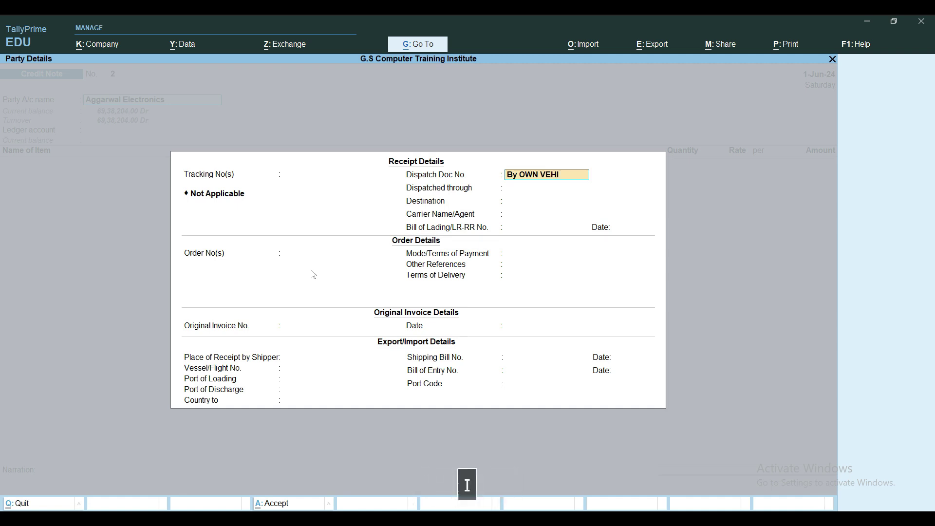
{"action": "key", "text": "Return"}
{"action": "key", "text": "Return"}
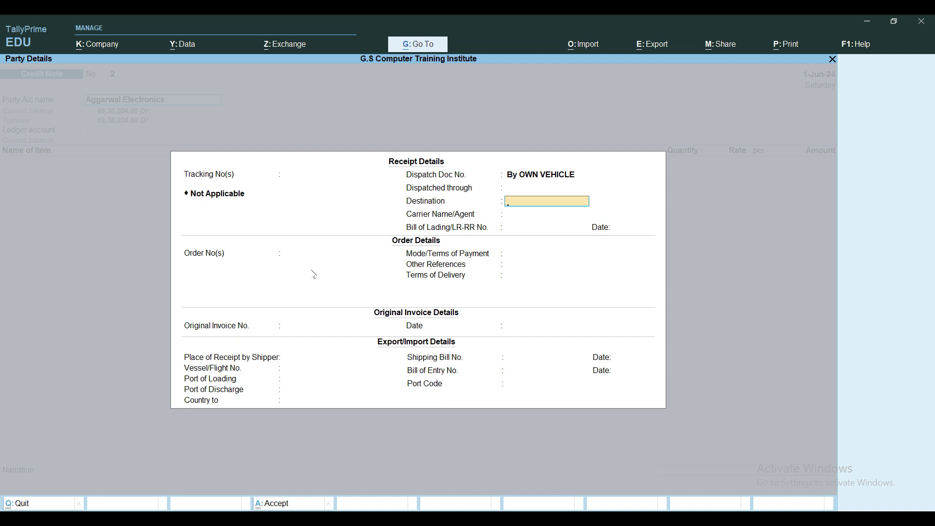
- Clear the text from the dispatch document number in the receipt details
{"action": "key", "text": "Up"}
{"action": "key", "text": "Up"}
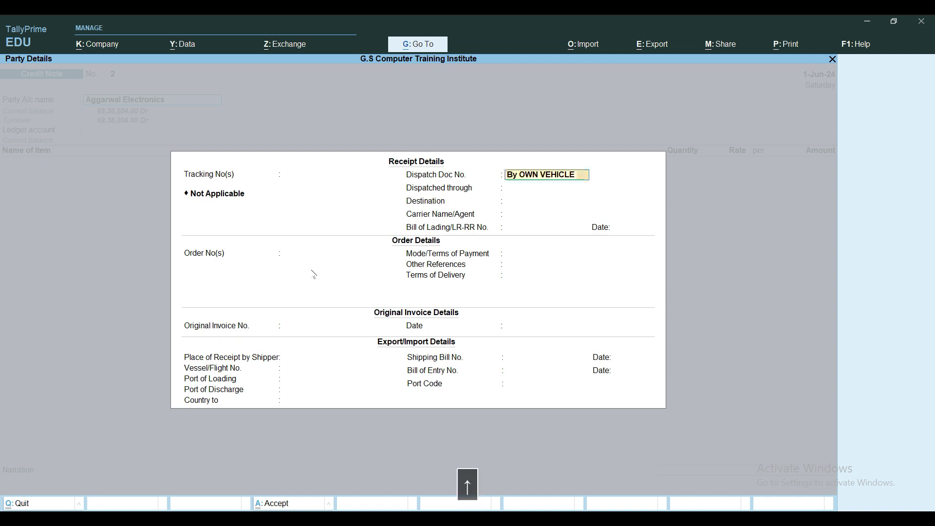
{"action": "key", "text": "Delete"}
{"action": "key", "text": "Delete"}
{"action": "key", "text": "Delete"}
{"action": "key", "text": "Delete"}
{"action": "key", "text": "Delete"}
{"action": "key", "text": "Delete"}
{"action": "key", "text": "Delete"}
{"action": "key", "text": "Delete"}
{"action": "key", "text": "Delete"}
{"action": "key", "text": "Delete"}
{"action": "key", "text": "Delete"}
{"action": "key", "text": "Delete"}
{"action": "key", "text": "Delete"}
{"action": "key", "text": "Delete"}
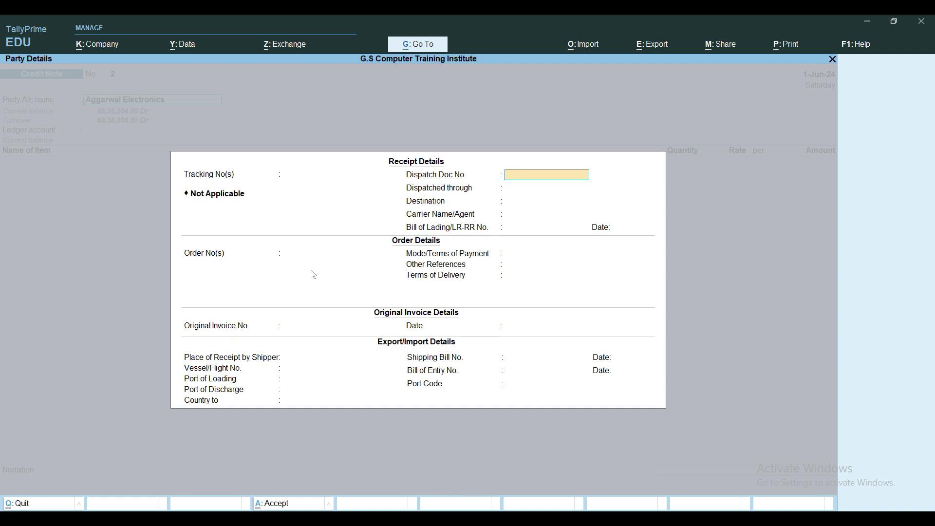
- Set the dispatch document number to JUNE/0001//24 and leave the remaining receipt details blank
{"action": "type", "text": "JUNE"}
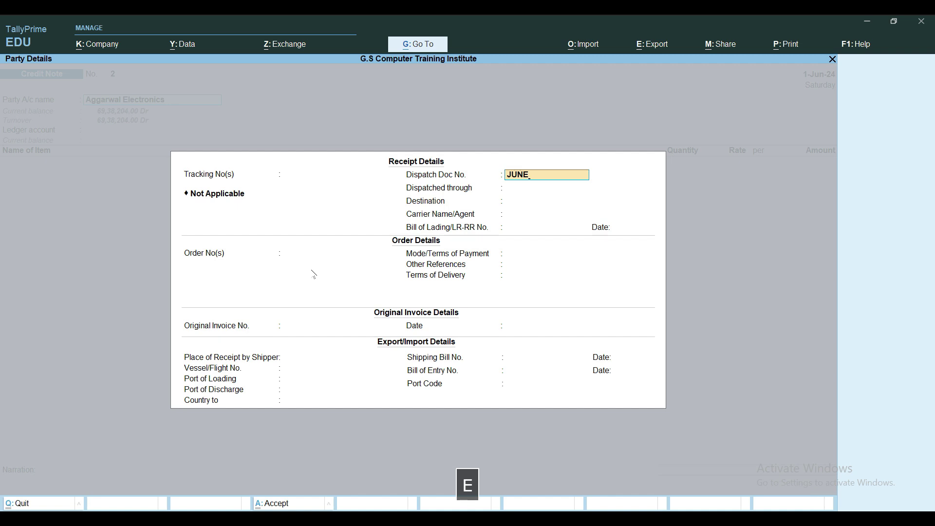
{"action": "type", "text": "/0001//24"}
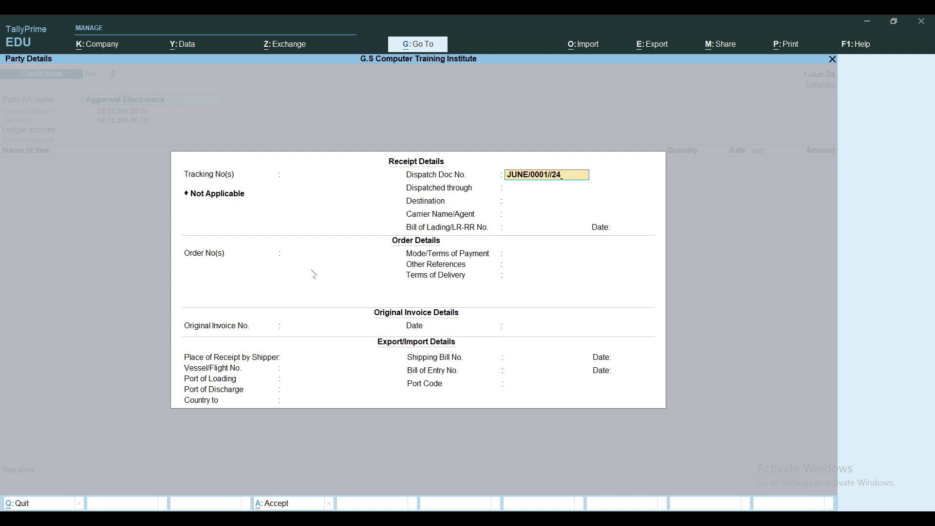
{"action": "key", "text": "Return"}
{"action": "key", "text": "Return"}
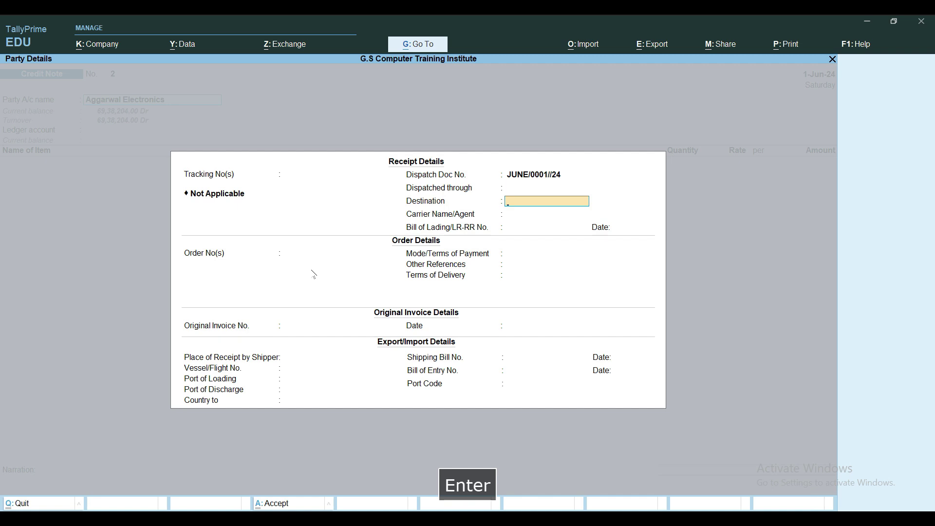
{"action": "key", "text": "Return"}
{"action": "key", "text": "Return"}
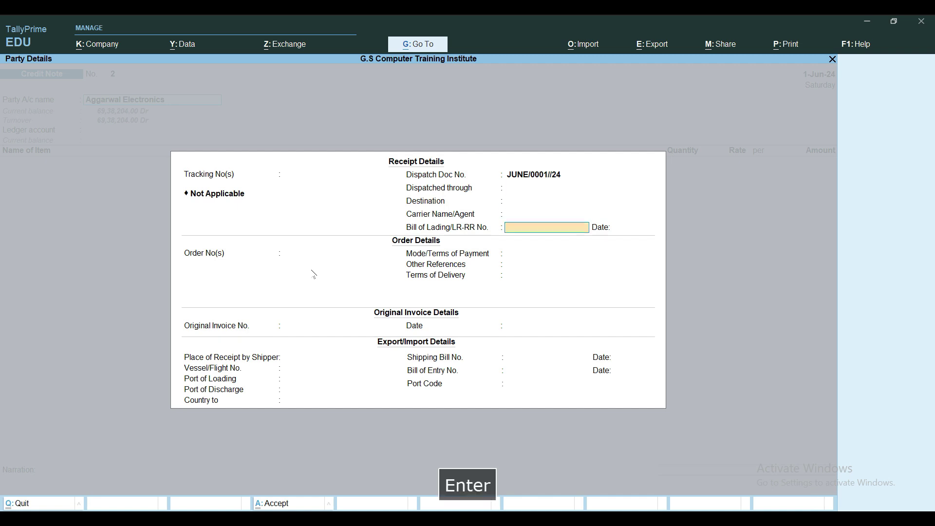
{"action": "key", "text": "Return"}
{"action": "key", "text": "Return"}
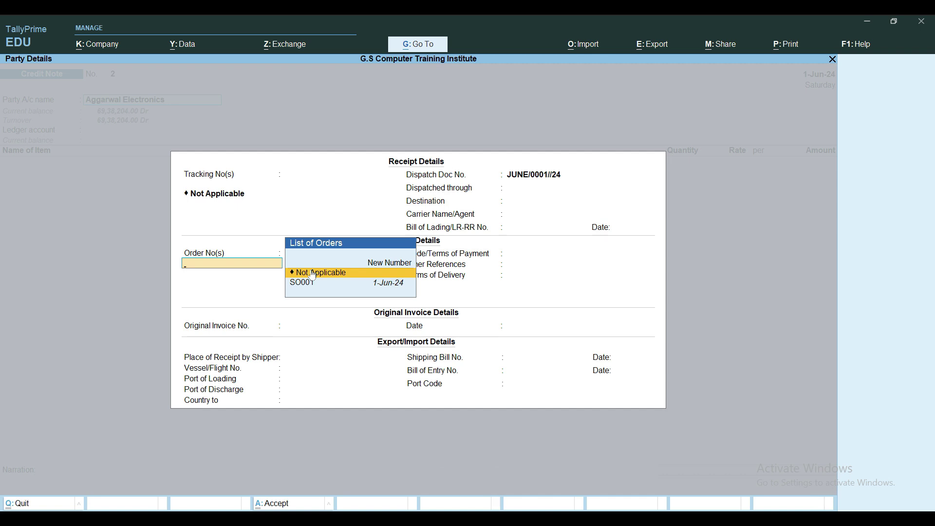
- Set the order number and destination country to Not Applicable, leaving the other order, original invoice and export/import details blank
{"action": "key", "text": "Return"}
{"action": "key", "text": "Return"}
{"action": "key", "text": "Return"}
{"action": "key", "text": "Return"}
{"action": "key", "text": "Return"}
{"action": "key", "text": "Return"}
{"action": "key", "text": "Return"}
{"action": "key", "text": "Return"}
{"action": "key", "text": "Return"}
{"action": "key", "text": "Return"}
{"action": "key", "text": "Return"}
{"action": "key", "text": "Return"}
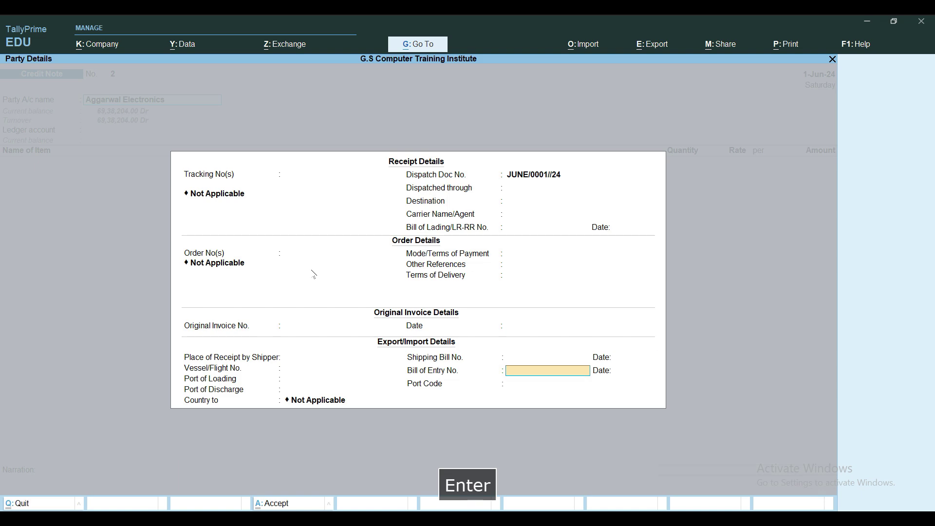
{"action": "key", "text": "Return"}
{"action": "key", "text": "Return"}
{"action": "key", "text": "Return"}
- Accept the party details for Aggarwal Electronics with Uttar Pradesh as state and place of supply and Regular GST registration
{"action": "key", "text": "Return"}
{"action": "key", "text": "Return"}
{"action": "key", "text": "Return"}
{"action": "key", "text": "Return"}
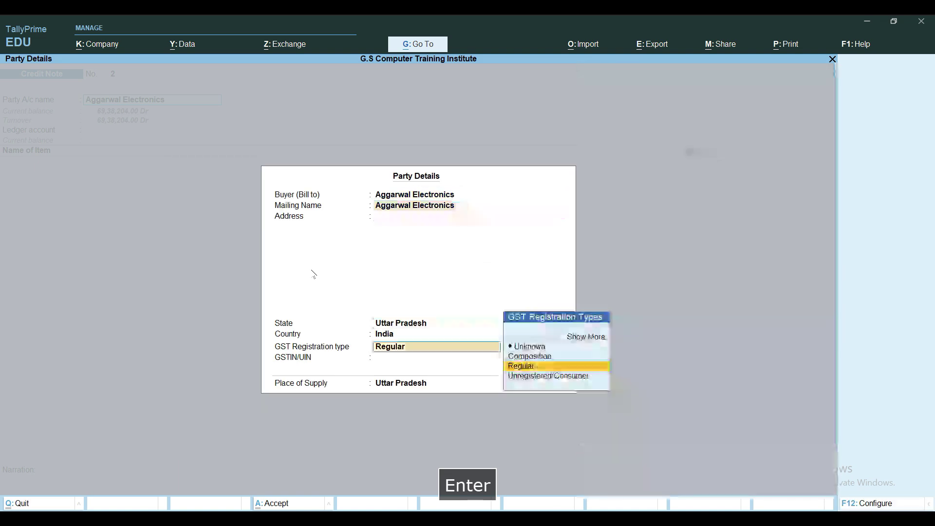
{"action": "key", "text": "Return"}
{"action": "key", "text": "Return"}
{"action": "key", "text": "Return"}
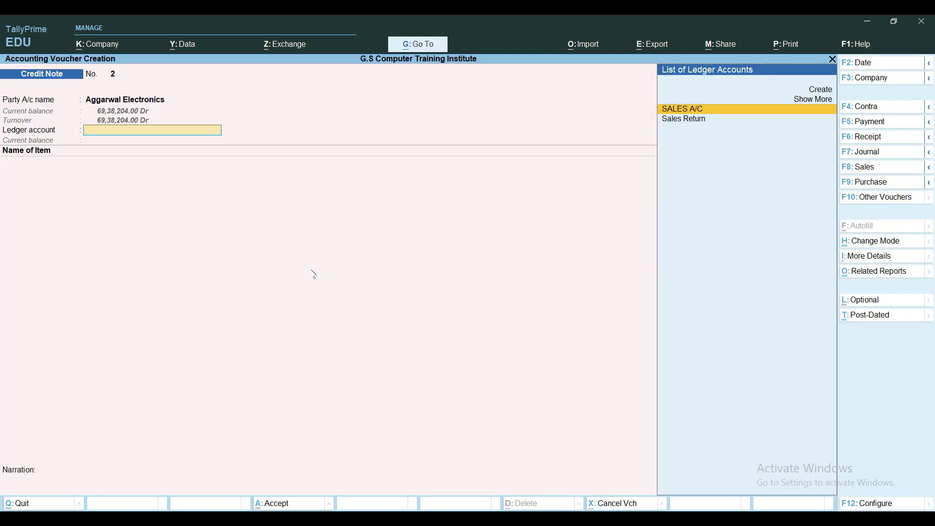
- Choose Sales Return as the credit note's ledger account and open that ledger for alteration
{"action": "key", "text": "Down"}
{"action": "key", "text": "Return"}
{"action": "key", "text": "BackSpace"}
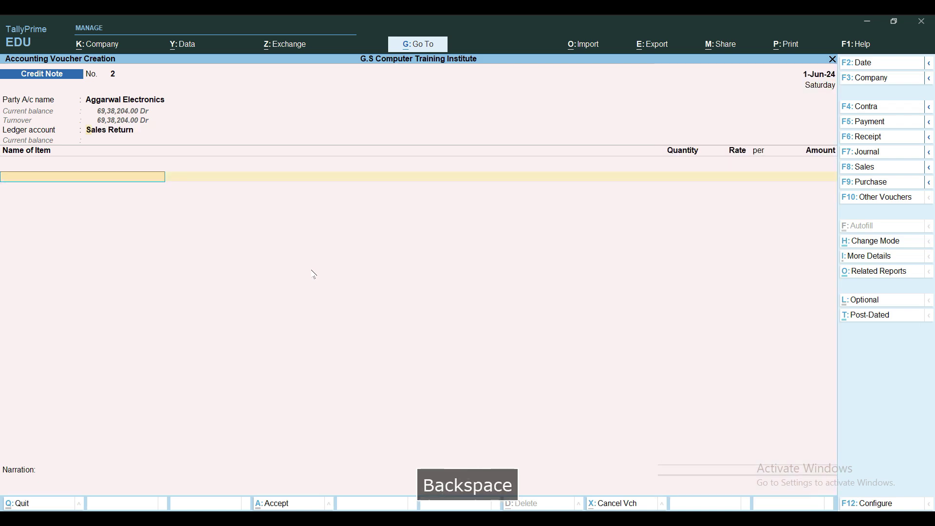
{"action": "key", "text": "ctrl+Return"}
- Review the Sales Return ledger's group, GST, HSN/SAC and bank details, and accept the ledger with all its settings kept
{"action": "key", "text": "Return"}
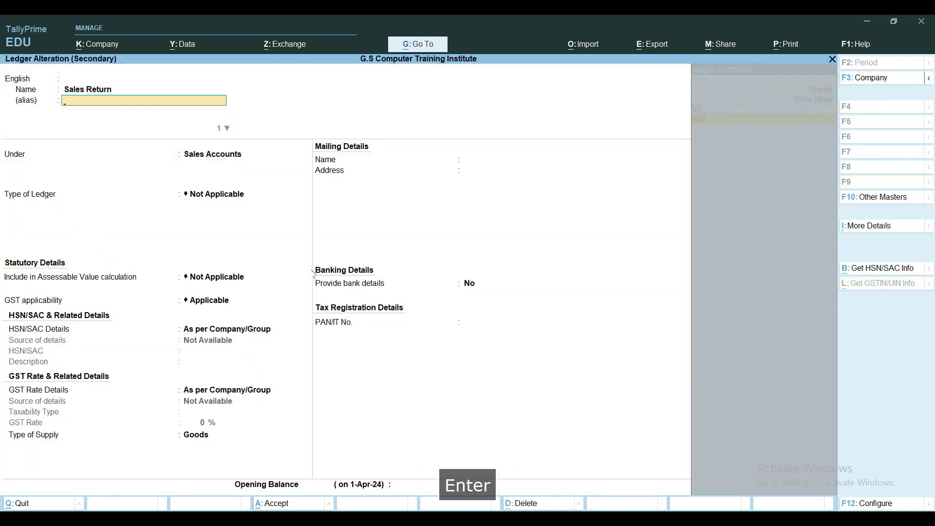
{"action": "key", "text": "Return"}
{"action": "key", "text": "Return"}
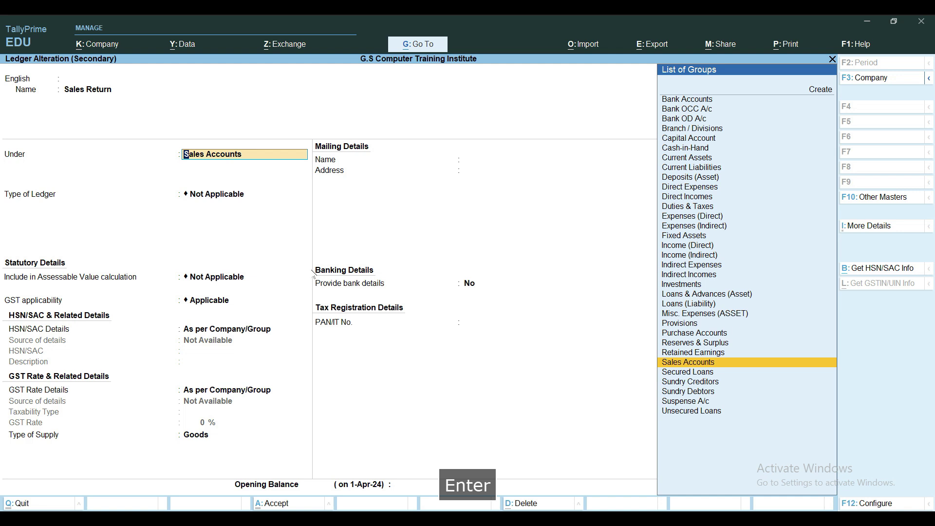
{"action": "key", "text": "Return"}
{"action": "key", "text": "Return"}
{"action": "key", "text": "Return"}
{"action": "key", "text": "Return"}
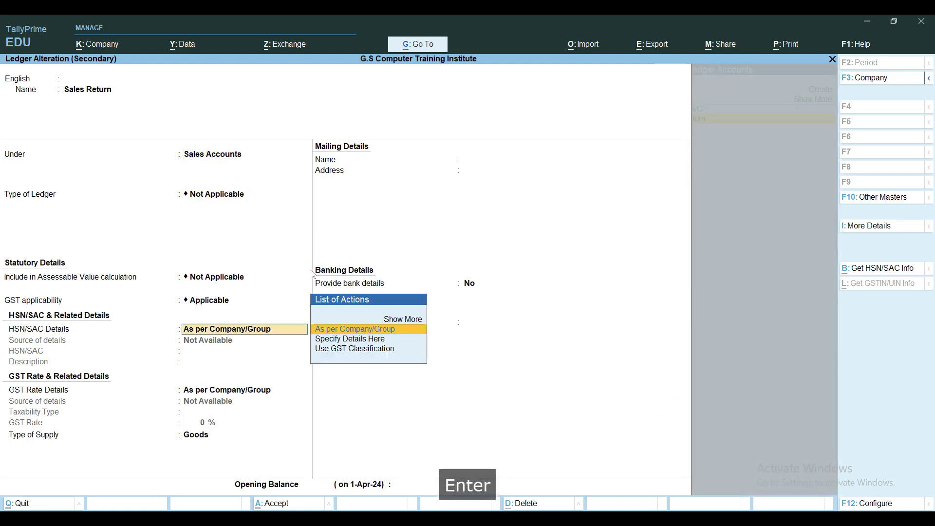
{"action": "key", "text": "Return"}
{"action": "key", "text": "Return"}
{"action": "key", "text": "Return"}
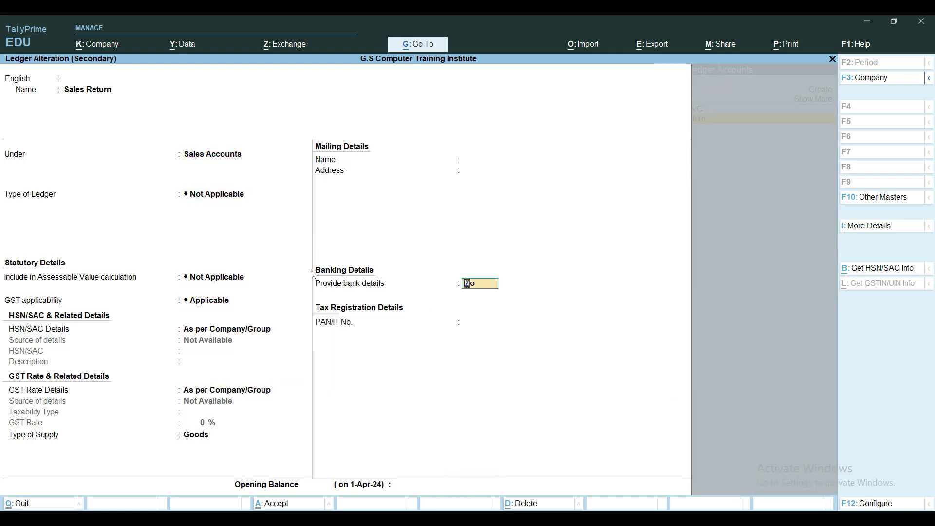
{"action": "key", "text": "ctrl+a"}
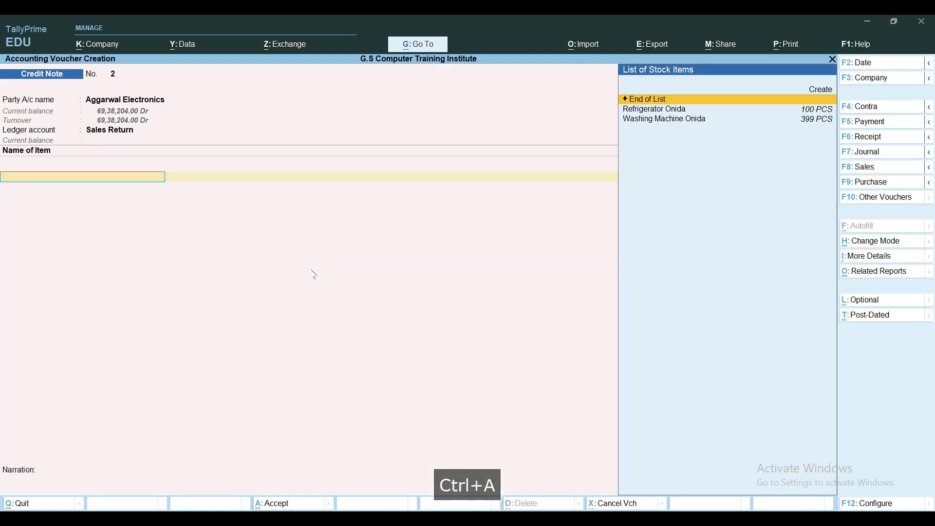
- Add Refrigerator Onida as the first item, with its tracking number and order number set to Not Applicable
{"action": "key", "text": "Down"}
{"action": "key", "text": "Return"}
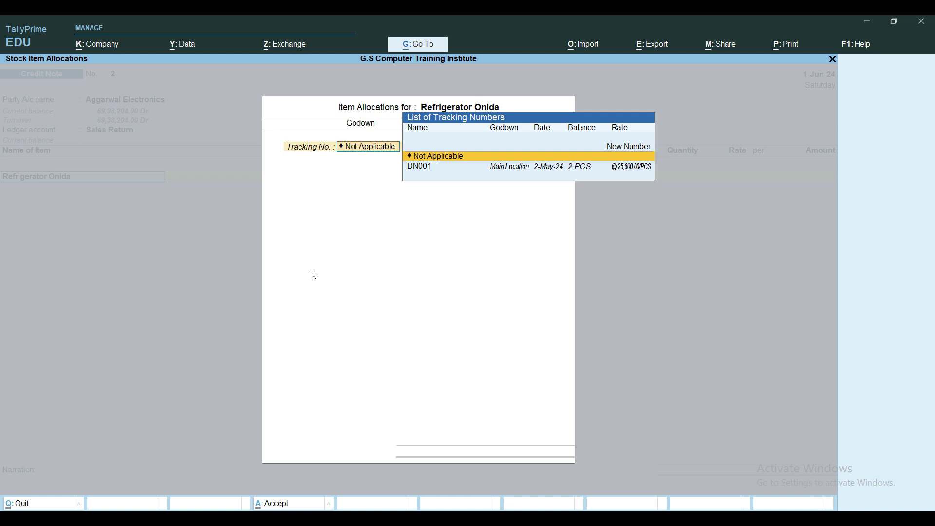
{"action": "key", "text": "Return"}
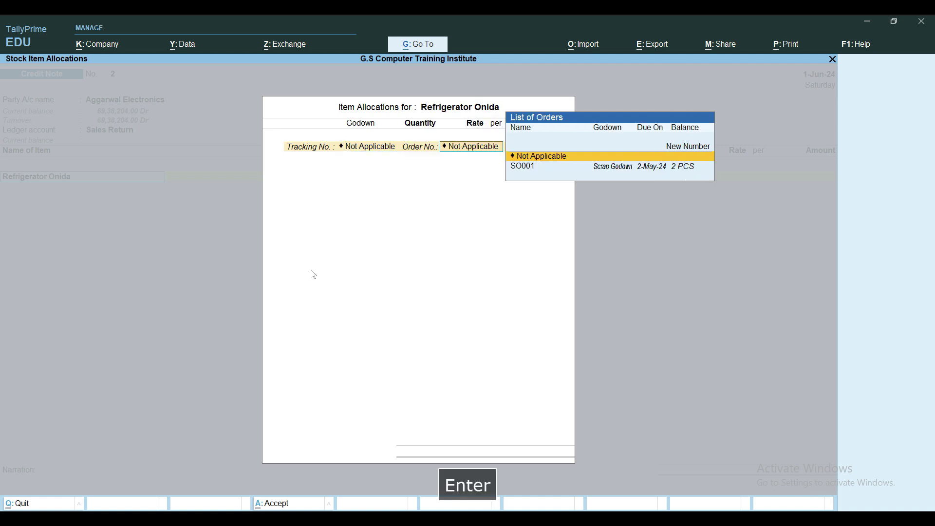
{"action": "key", "text": "Return"}
{"action": "key", "text": "space"}
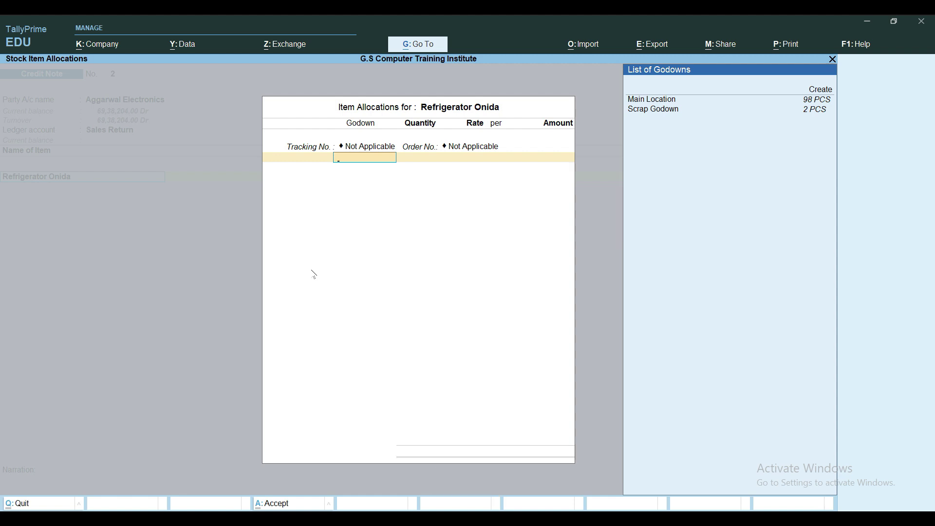
- Allocate 3 PCS of Refrigerator Onida to Main Location and keep the offered rate and unit
{"action": "key", "text": "Down"}
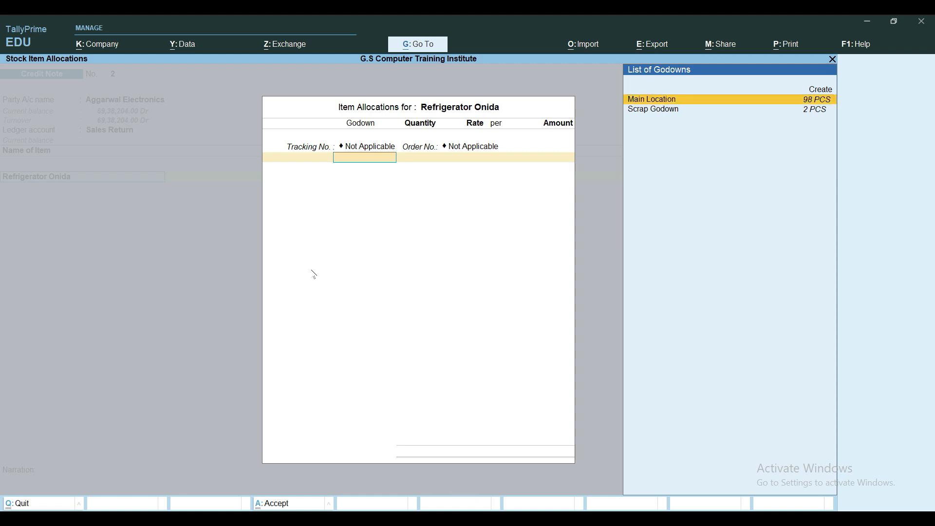
{"action": "key", "text": "Return"}
{"action": "type", "text": "3"}
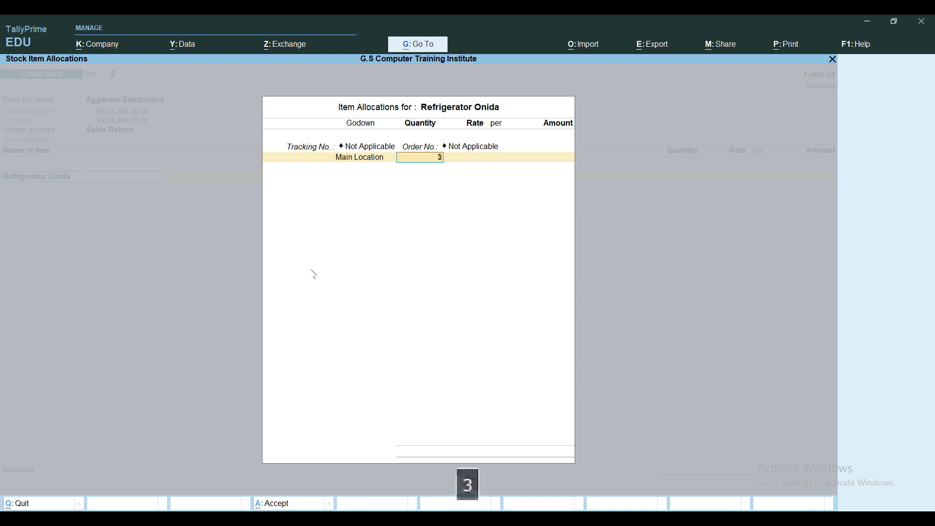
{"action": "key", "text": "Return"}
{"action": "key", "text": "Return"}
{"action": "key", "text": "Return"}
{"action": "key", "text": "Return"}
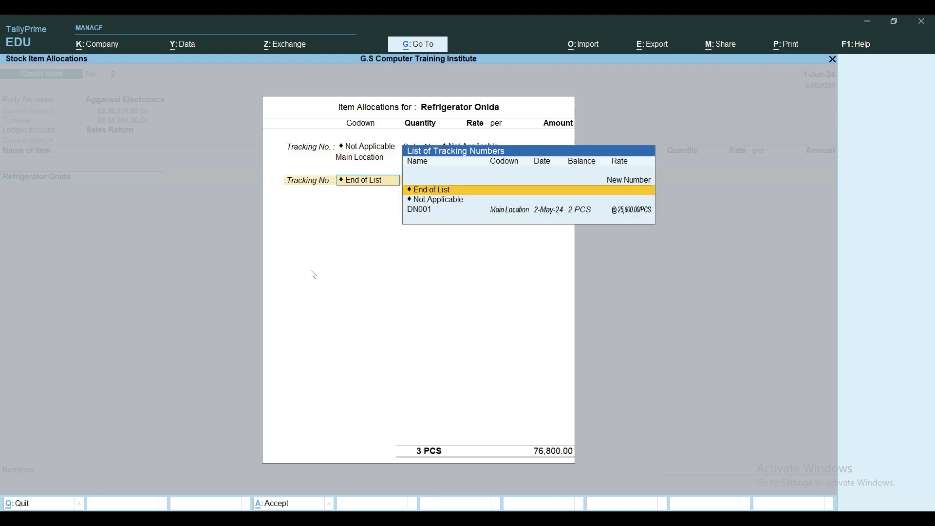
- Change the refrigerator allocation's godown to Scrap Godown, keeping its quantity and rate
{"action": "key", "text": "BackSpace"}
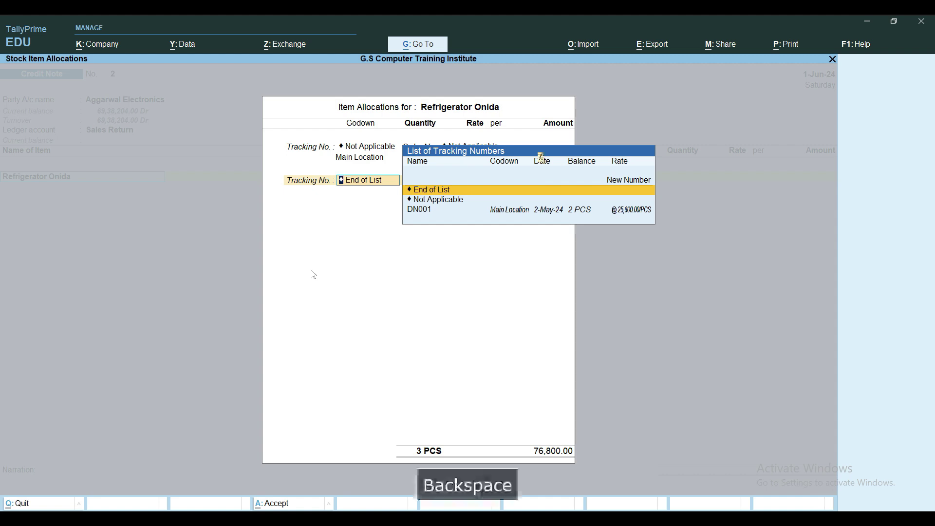
{"action": "key", "text": "BackSpace"}
{"action": "key", "text": "BackSpace"}
{"action": "key", "text": "BackSpace"}
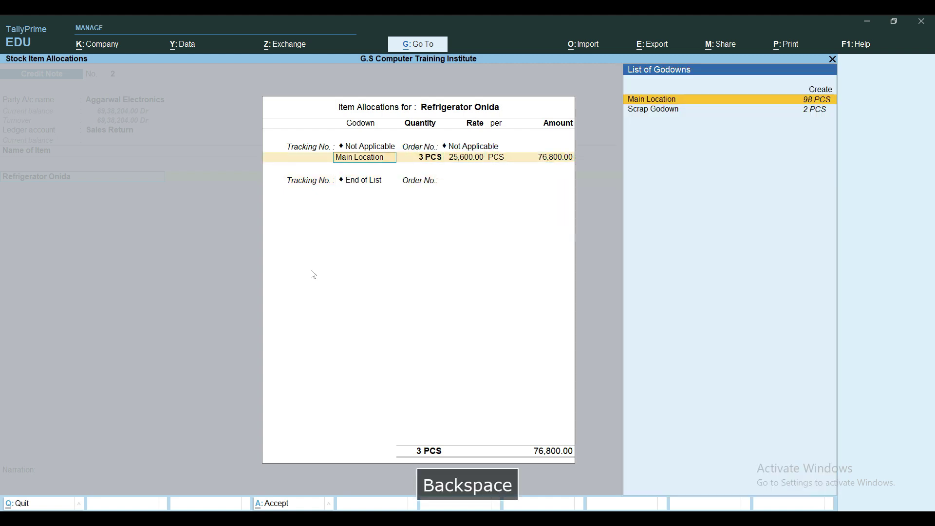
{"action": "key", "text": "Down"}
{"action": "key", "text": "Return"}
{"action": "key", "text": "Return"}
{"action": "key", "text": "Return"}
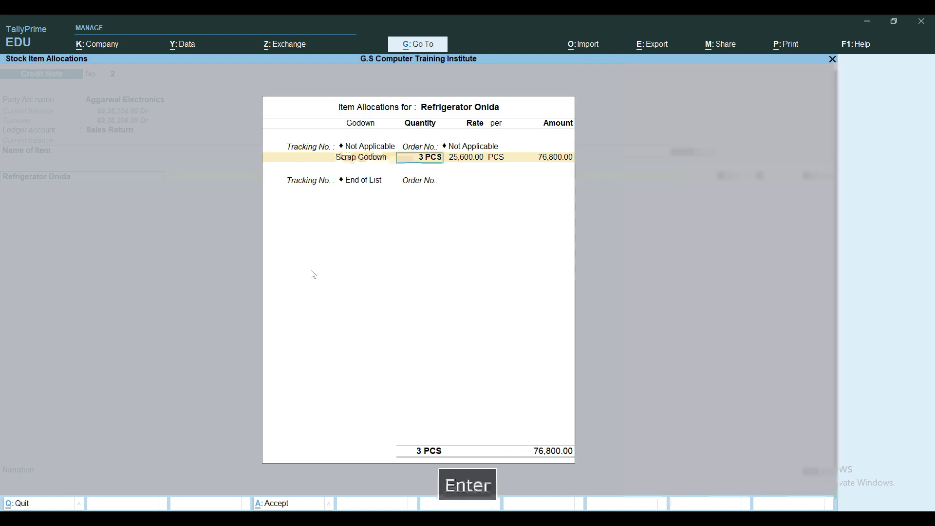
{"action": "key", "text": "Return"}
{"action": "key", "text": "Return"}
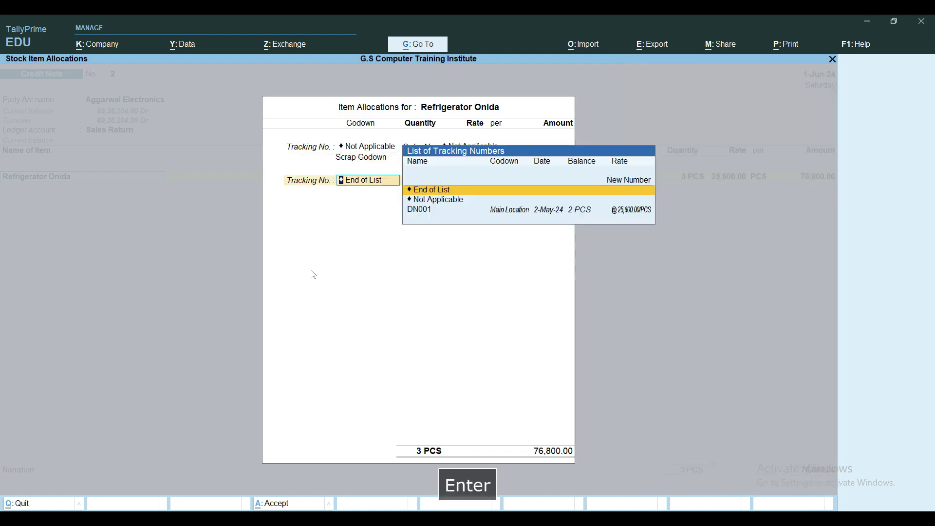
- End the refrigerator's allocations and keep its GST rate and HSN/SAC details as per Masters/Company
{"action": "key", "text": "Return"}
{"action": "key", "text": "Return"}
{"action": "key", "text": "Return"}
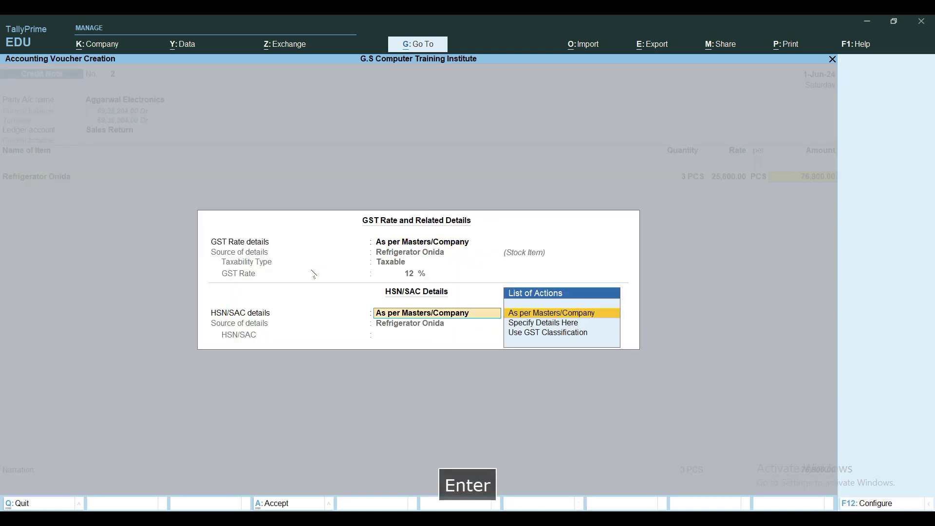
{"action": "key", "text": "Return"}
- Add Washing Machine Onida as the second item, with tracking and order numbers Not Applicable and Scrap Godown as the godown
{"action": "type", "text": "WA"}
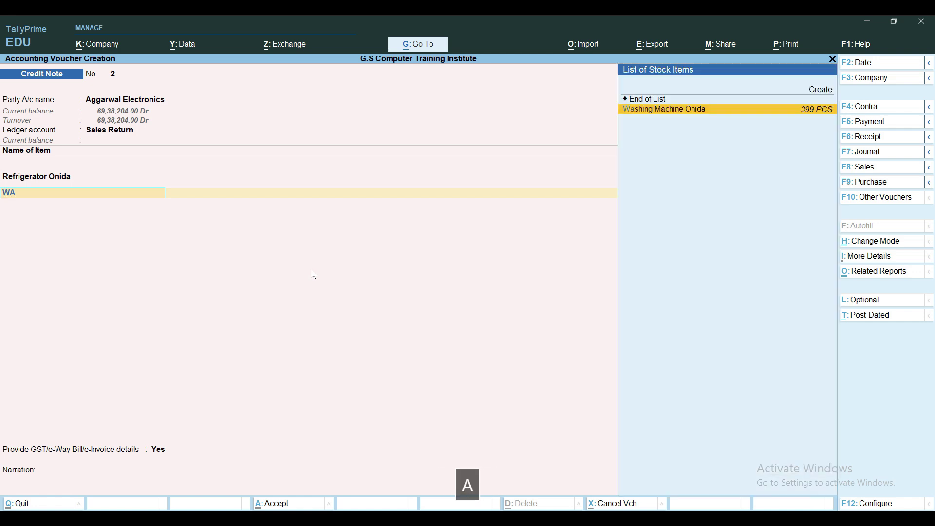
{"action": "key", "text": "Return"}
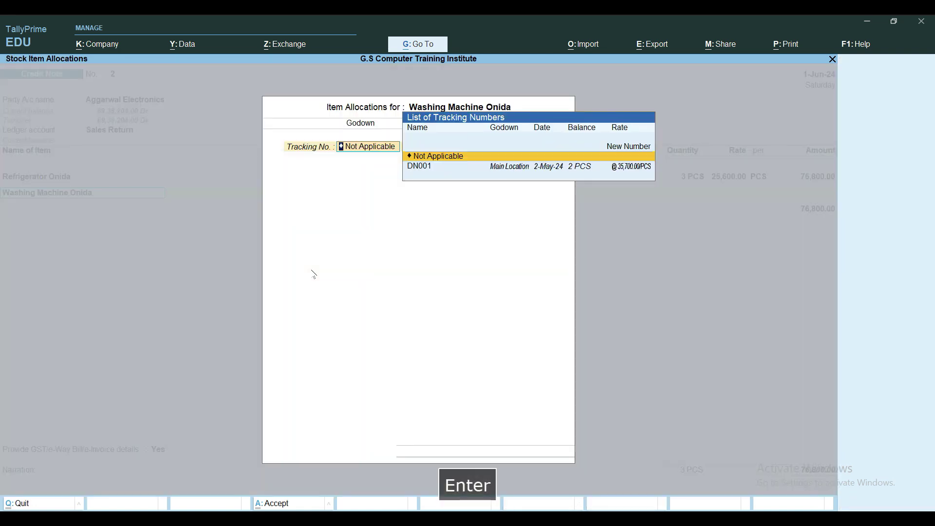
{"action": "key", "text": "Return"}
{"action": "key", "text": "Return"}
{"action": "type", "text": "SC"}
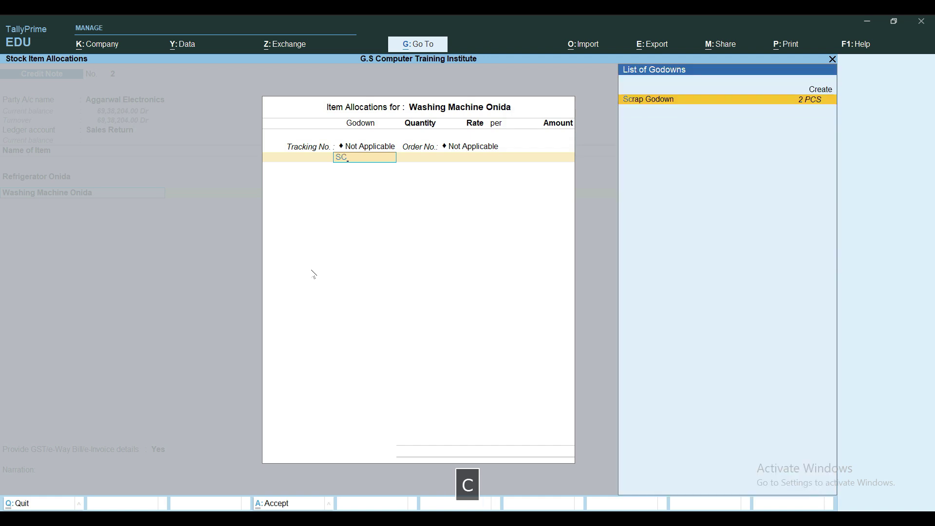
{"action": "key", "text": "Return"}
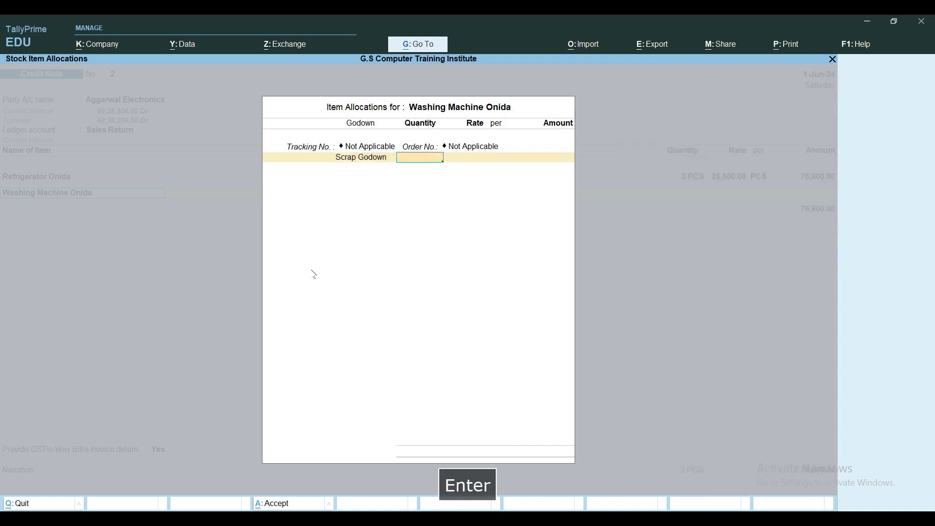
- Set the washing machine's quantity to 3 PCS, keep its offered rate and GST details, and end the item list
{"action": "type", "text": "3"}
{"action": "key", "text": "Return"}
{"action": "key", "text": "Return"}
{"action": "key", "text": "Return"}
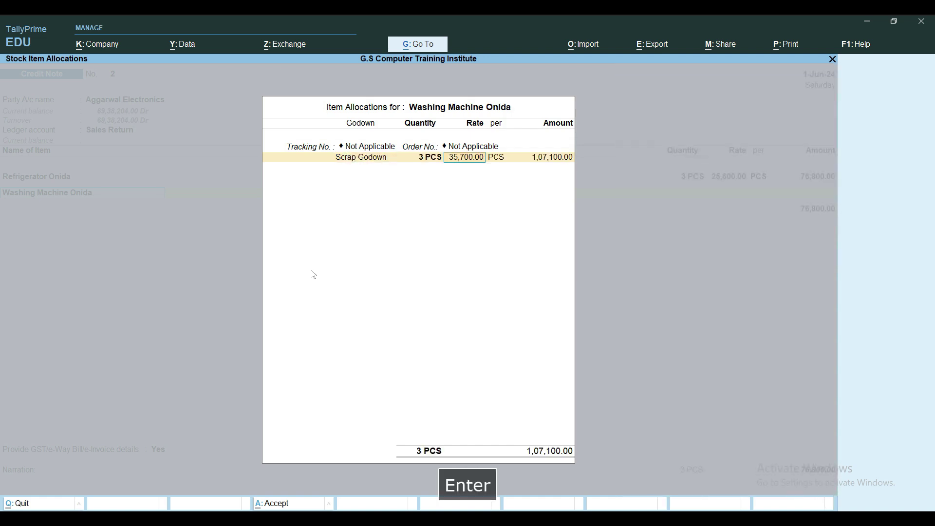
{"action": "key", "text": "Return"}
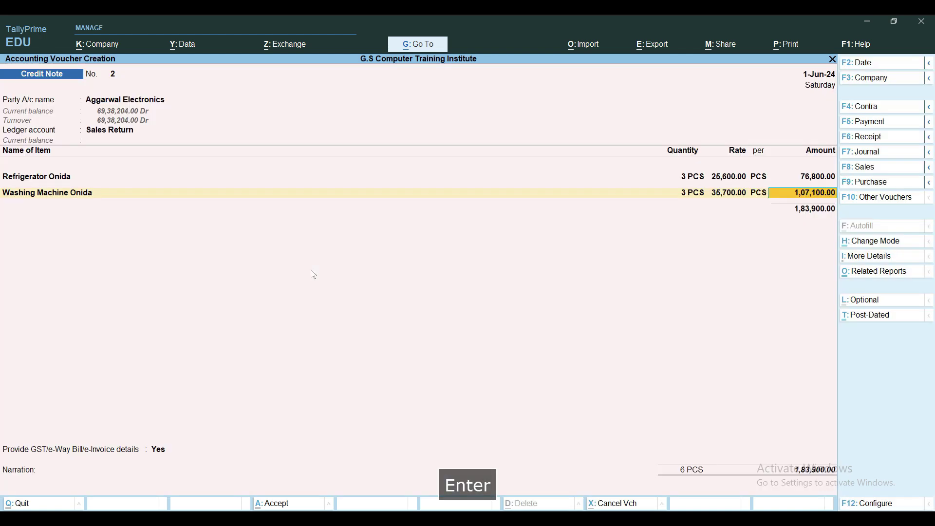
{"action": "key", "text": "Return"}
{"action": "key", "text": "Return"}
{"action": "key", "text": "Return"}
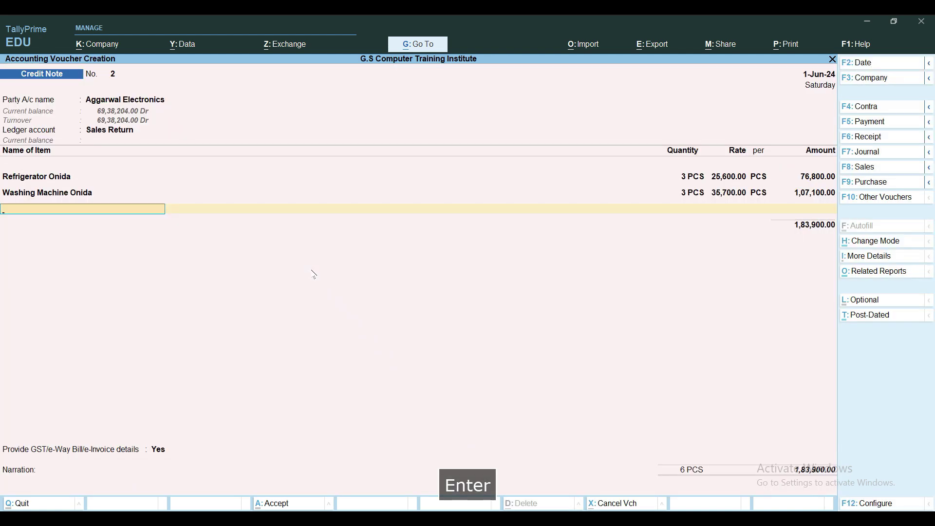
{"action": "key", "text": "Return"}
- Try to create a new ledger named INPUT IGST from within the voucher
{"action": "key", "text": "alt+c"}
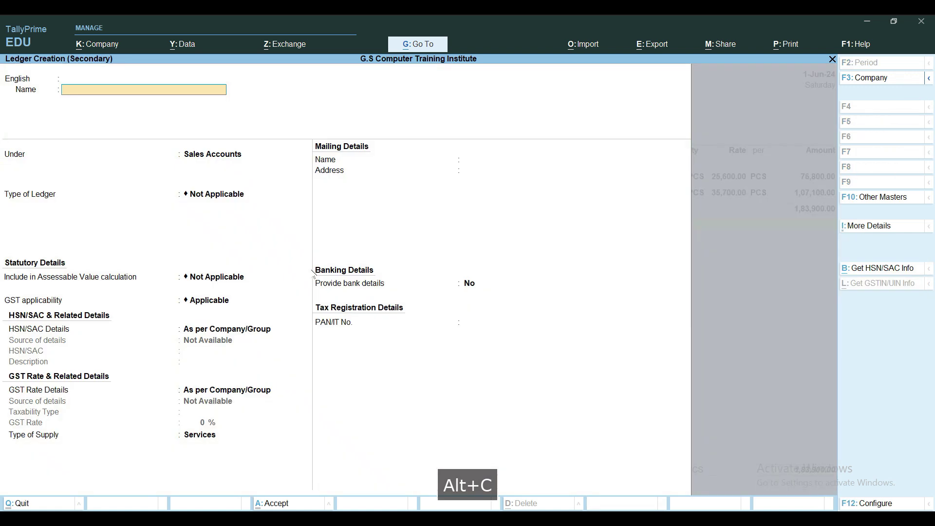
{"action": "type", "text": "INPUYT"}
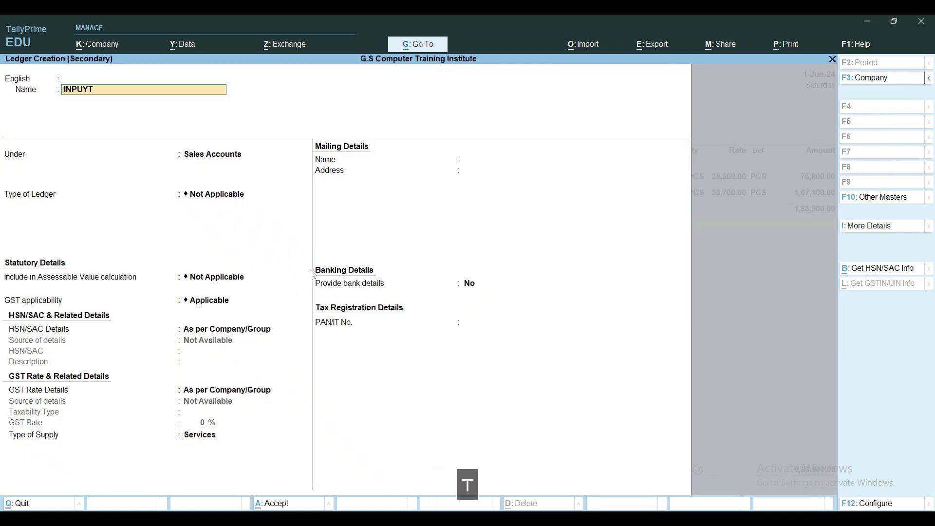
{"action": "key", "text": "BackSpace"}
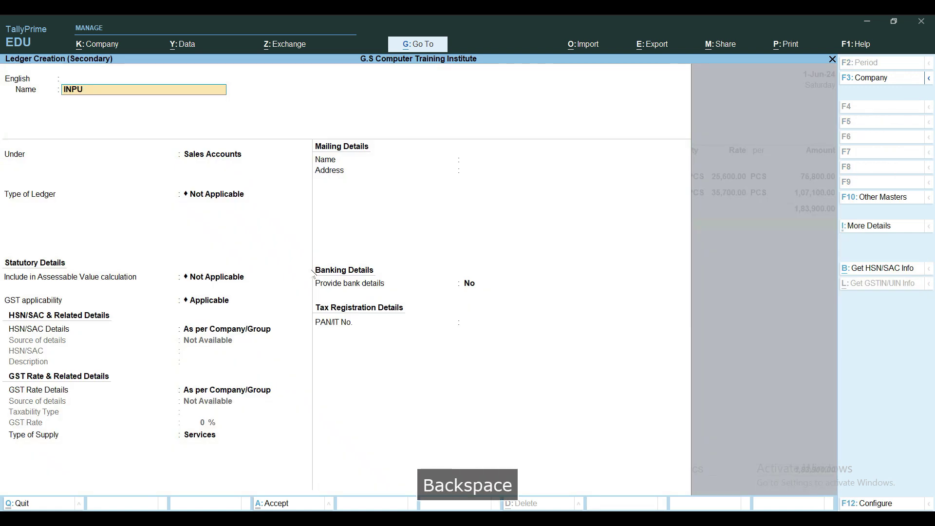
{"action": "type", "text": "T"}
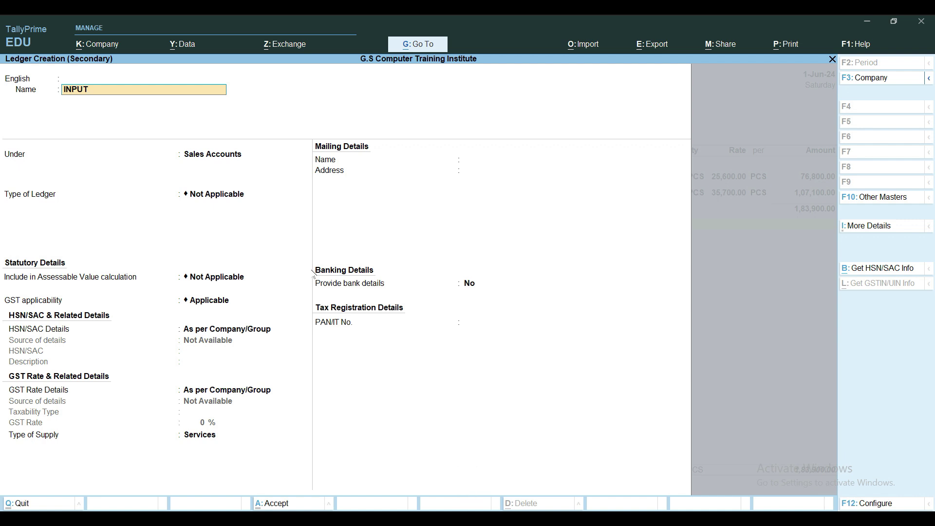
{"action": "type", "text": " Igst"}
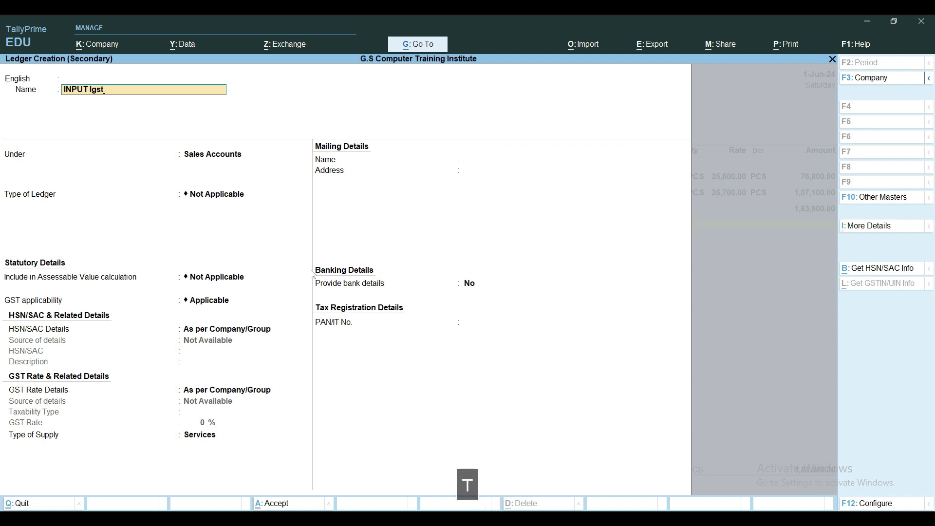
{"action": "key", "text": "BackSpace"}
{"action": "key", "text": "BackSpace"}
{"action": "key", "text": "BackSpace"}
{"action": "type", "text": "IGST"}
{"action": "key", "text": "Return"}
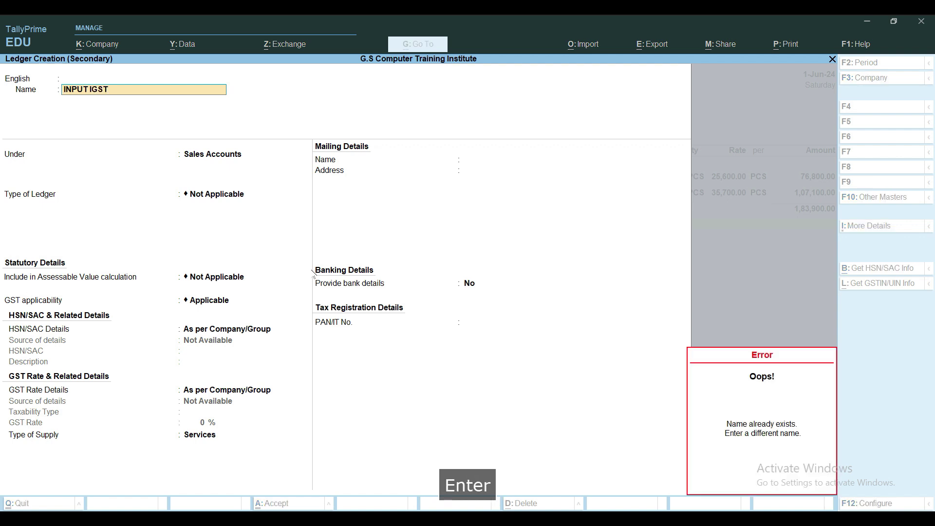
{"action": "key", "text": "Escape"}
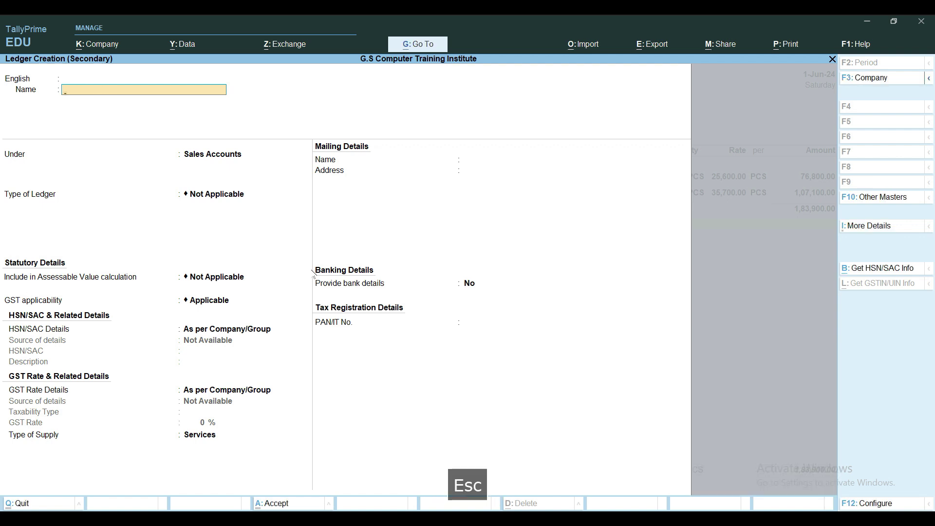
{"action": "key", "text": "Escape"}
- Add the existing Input IGST ledger with its calculated amount below the items, and set Provide GST/e-Way Bill/e-Invoice details to No
{"action": "type", "text": "IN"}
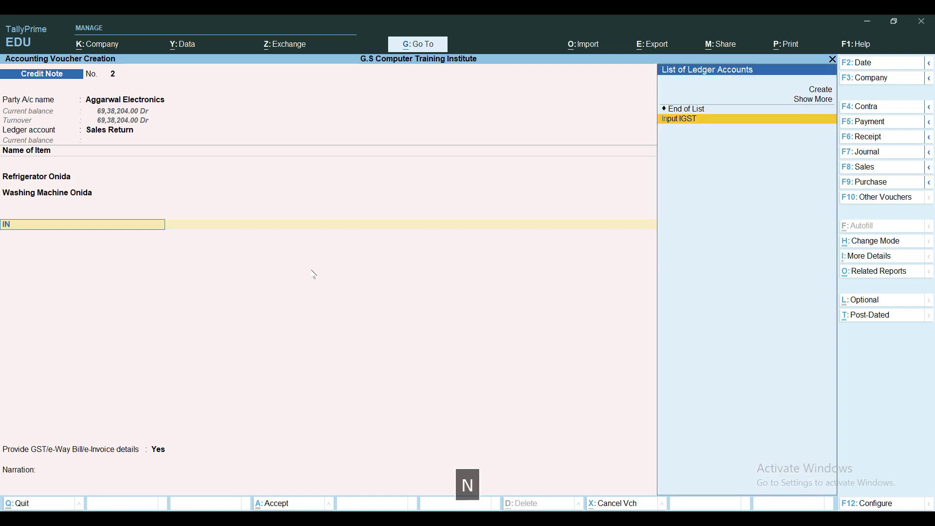
{"action": "key", "text": "Return"}
{"action": "key", "text": "Return"}
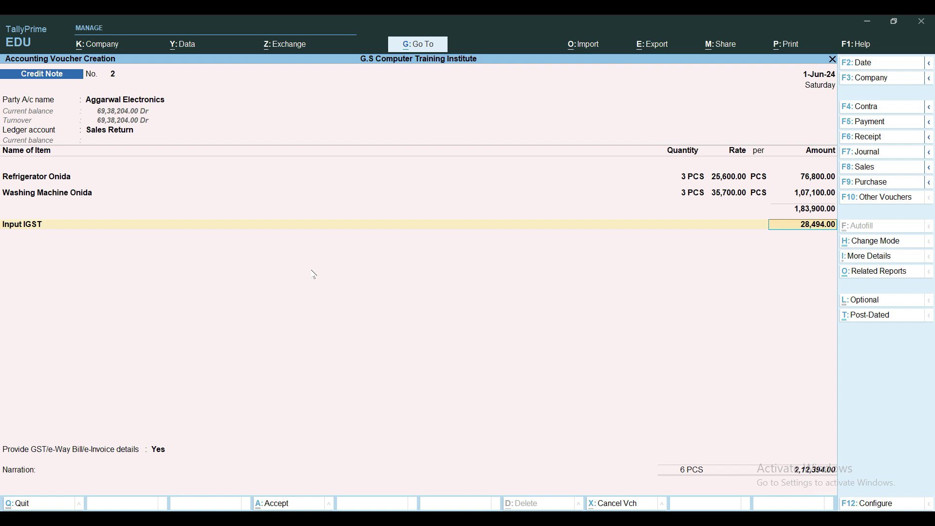
{"action": "key", "text": "Return"}
{"action": "key", "text": "Return"}
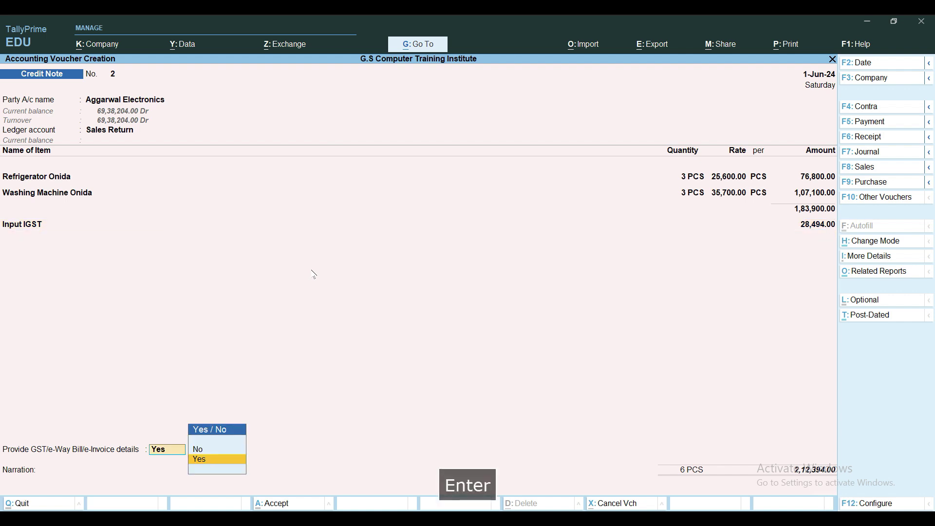
{"action": "key", "text": "n"}
{"action": "key", "text": "Return"}
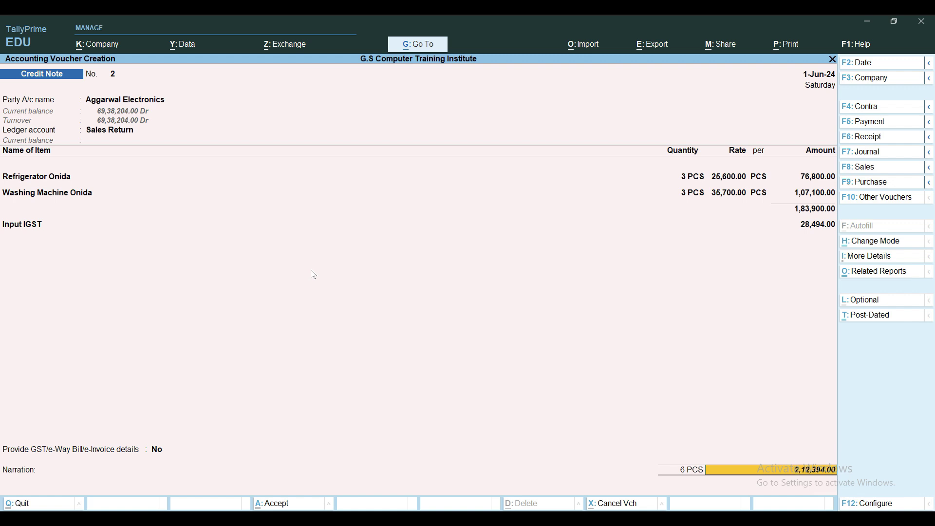
- Allocate the full credit amount against existing bill reference 1 as Agst Ref in the bill-wise details for Aggarwal Electronics
{"action": "key", "text": "Return"}
{"action": "key", "text": "Return"}
{"action": "key", "text": "Return"}
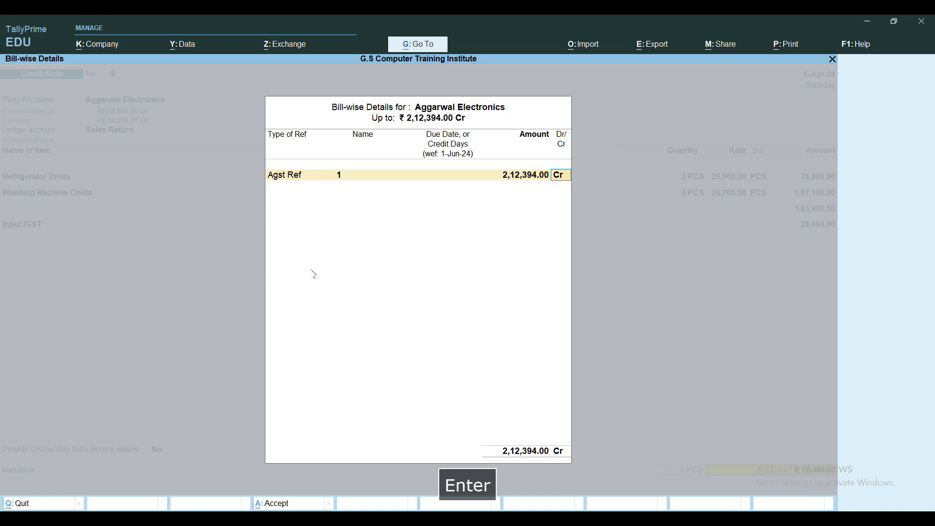
{"action": "key", "text": "Return"}
{"action": "type", "text": "bEING"}
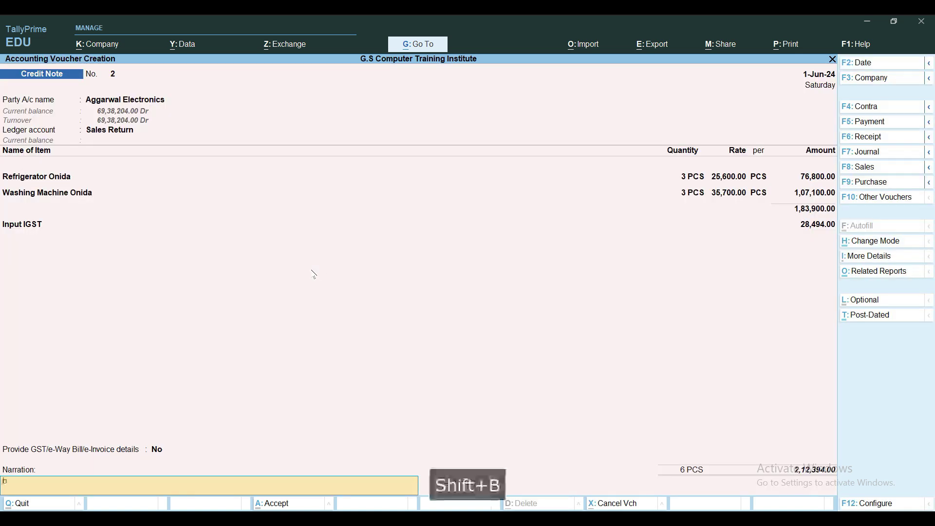
{"action": "key", "text": "BackSpace"}
{"action": "key", "text": "BackSpace"}
{"action": "key", "text": "BackSpace"}
{"action": "key", "text": "BackSpace"}
{"action": "key", "text": "BackSpace"}
{"action": "key", "text": "BackSpace"}
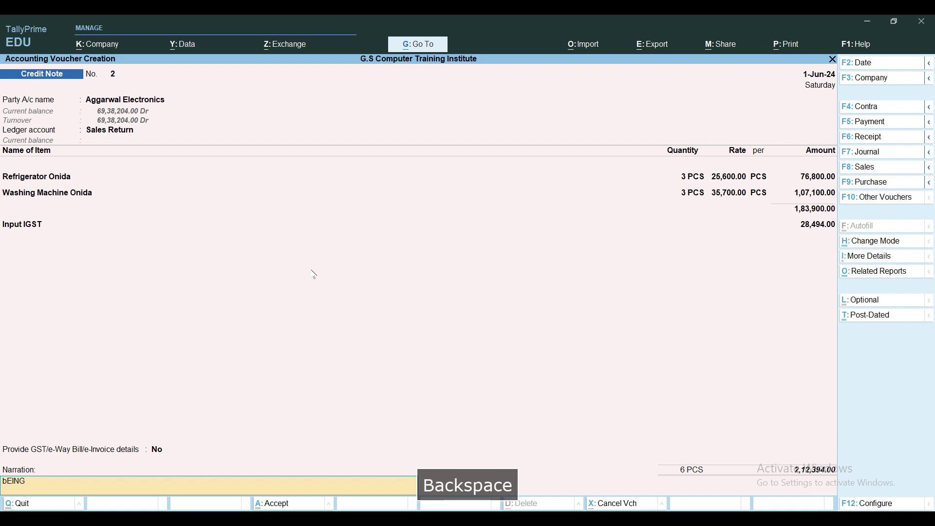
- Enter the narration "Being Goods return back to scrqap godown vide CN npo. 002 dqated 01/06/2024"
{"action": "key", "text": "Caps_Lock"}
{"action": "type", "text": "B"}
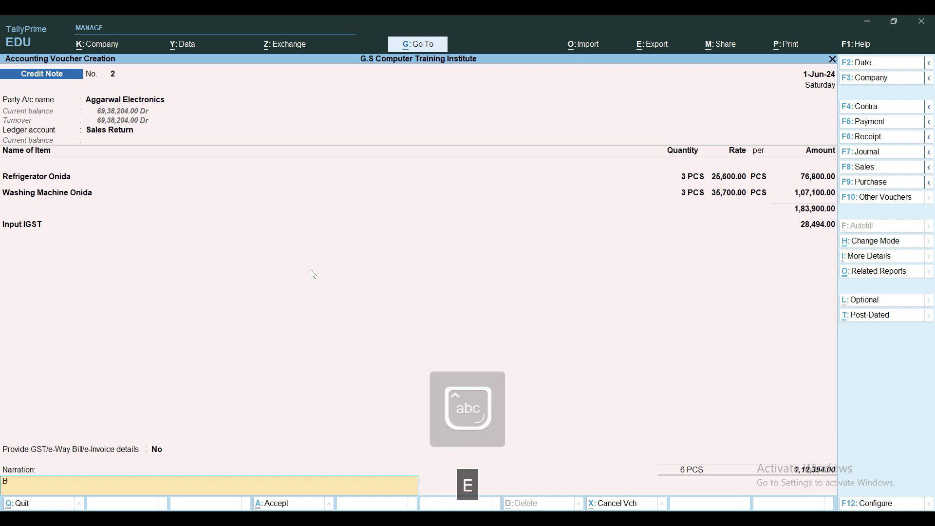
{"action": "type", "text": "eing Goods retu"}
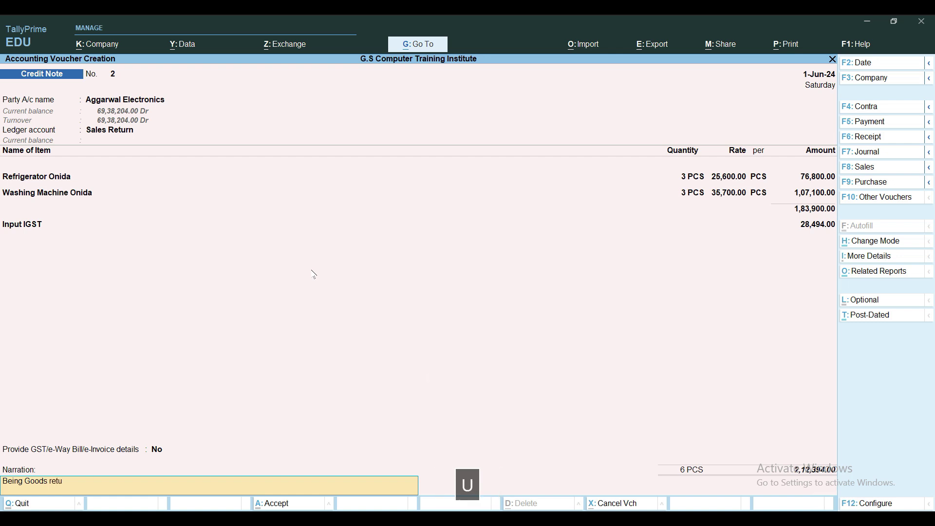
{"action": "type", "text": "rn back "}
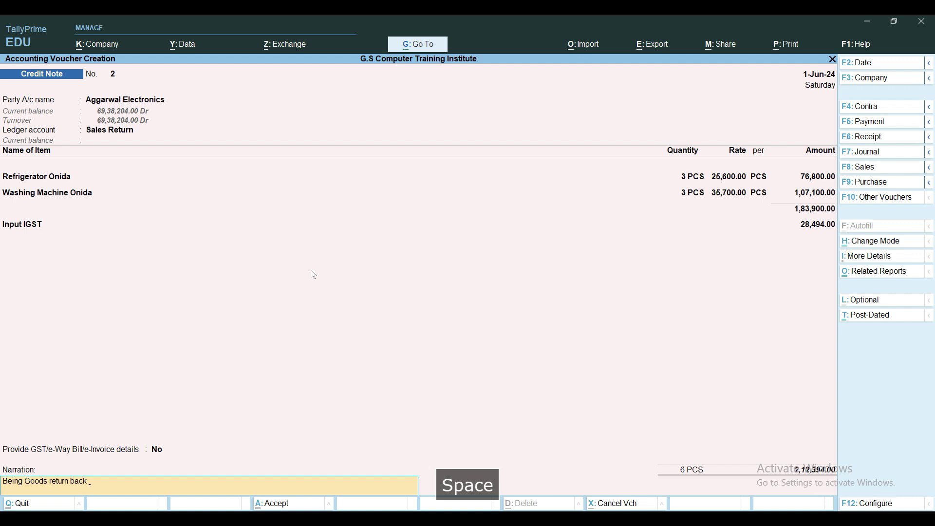
{"action": "type", "text": "to scrqap godown vide "}
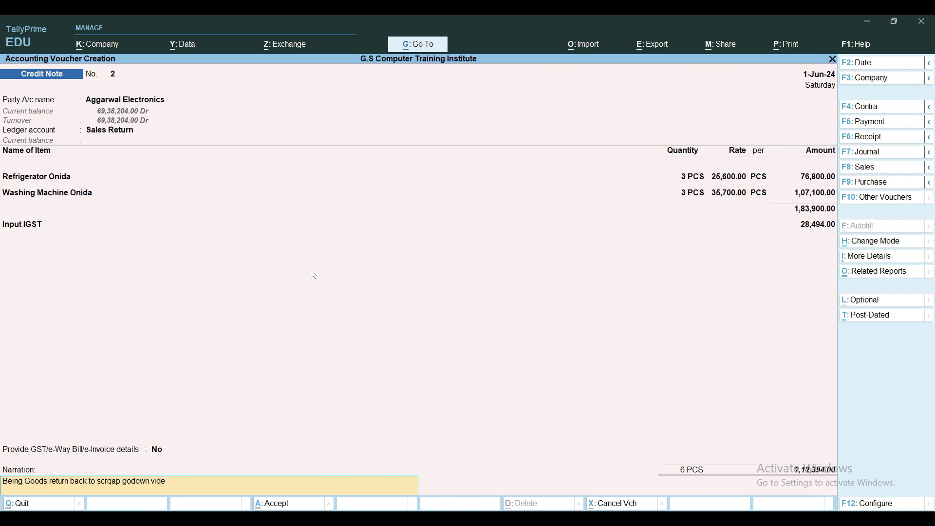
{"action": "type", "text": "cN"}
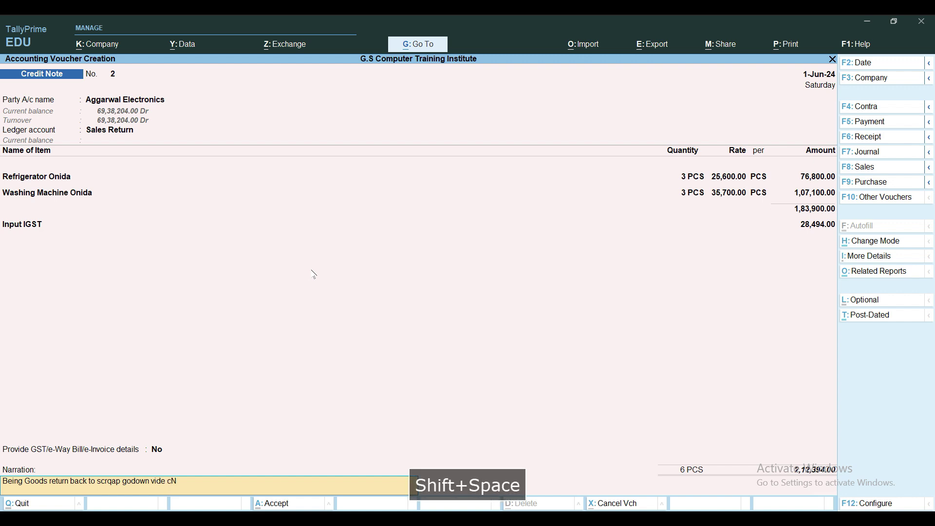
{"action": "key", "text": "BackSpace"}
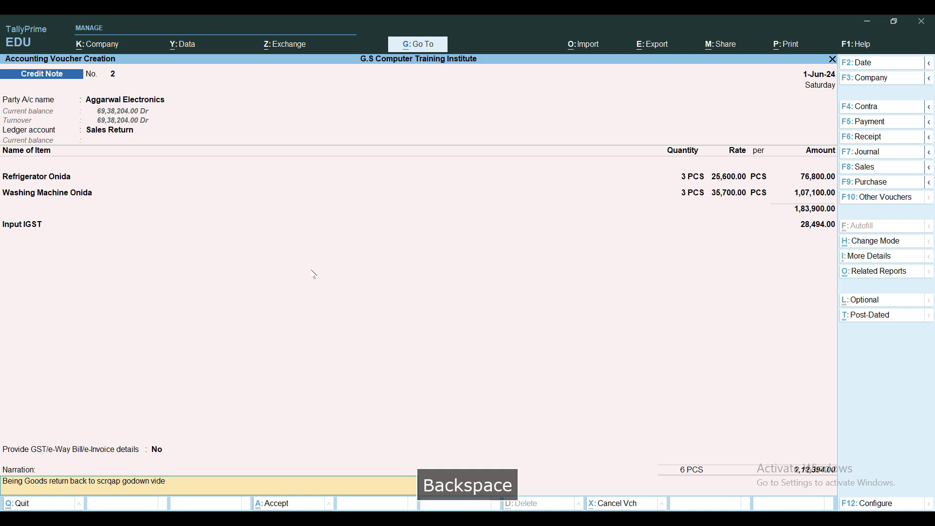
{"action": "type", "text": "CN npo."}
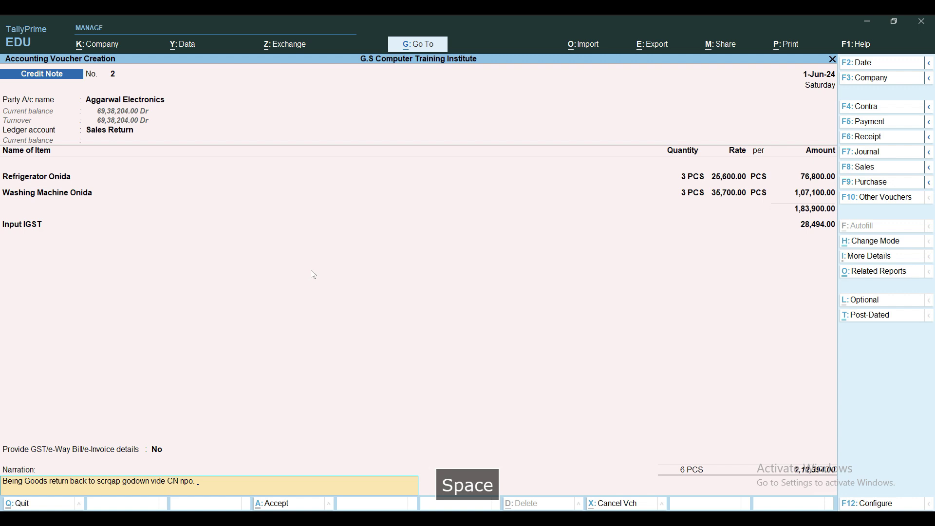
{"action": "type", "text": " 002"}
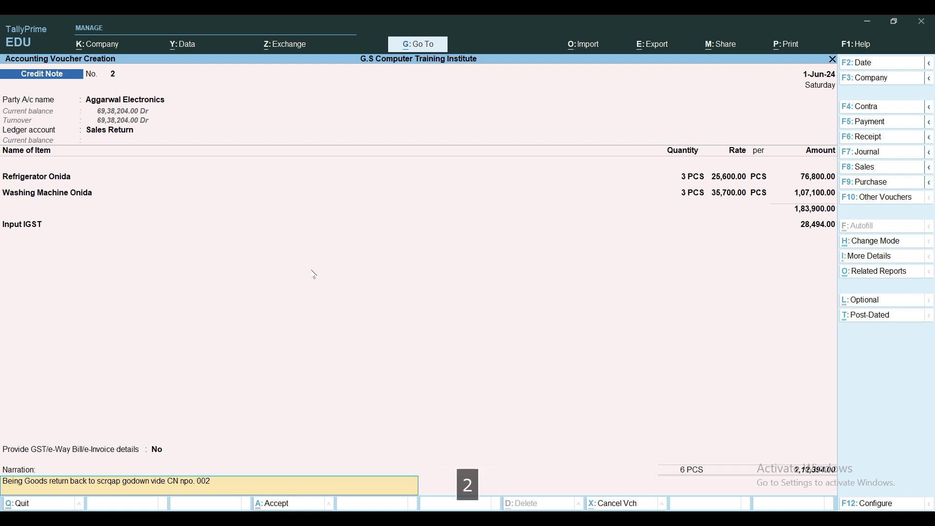
{"action": "type", "text": " dqated "}
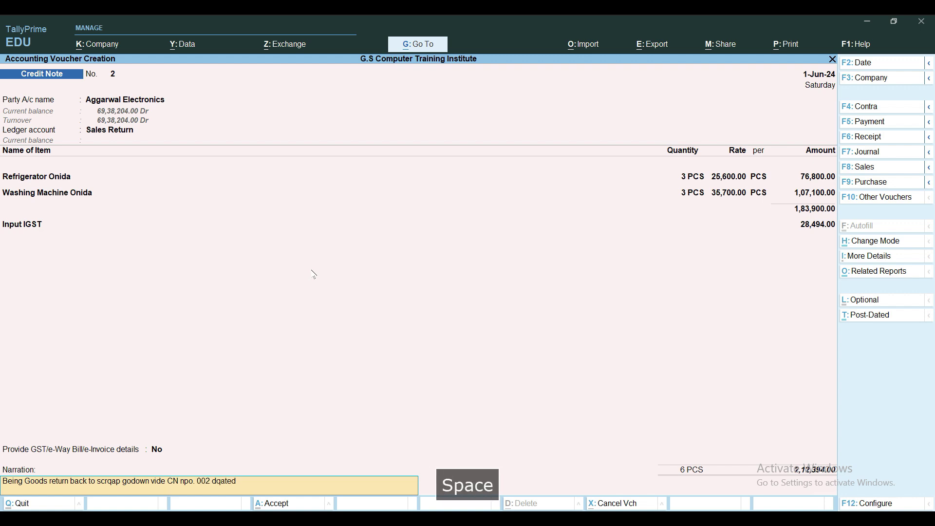
{"action": "type", "text": "0"}
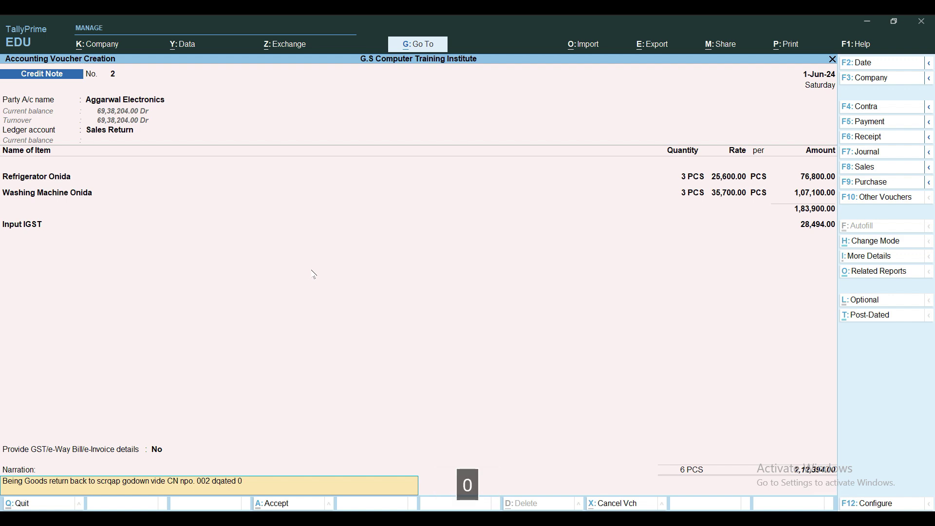
{"action": "type", "text": "1/06/2024"}
- Save the credit note voucher and decline generating an e-Invoice
{"action": "key", "text": "Return"}
{"action": "key", "text": "y"}
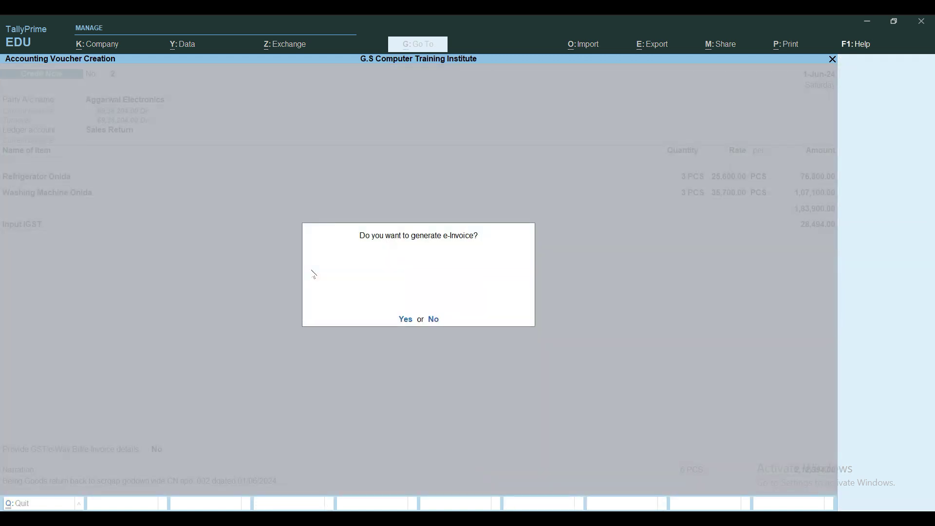
{"action": "key", "text": "n"}
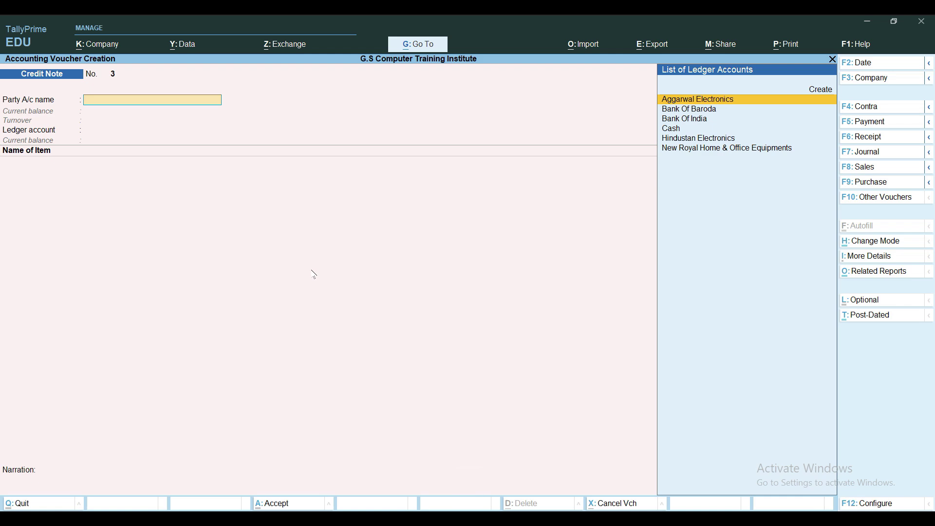
- Review the saved Aggarwal Electronics credit note through June in the Credit Note Register, and return to the Gateway of Tally
{"action": "key", "text": "Page_Up"}
{"action": "key", "text": "Escape"}
{"action": "key", "text": "d"}
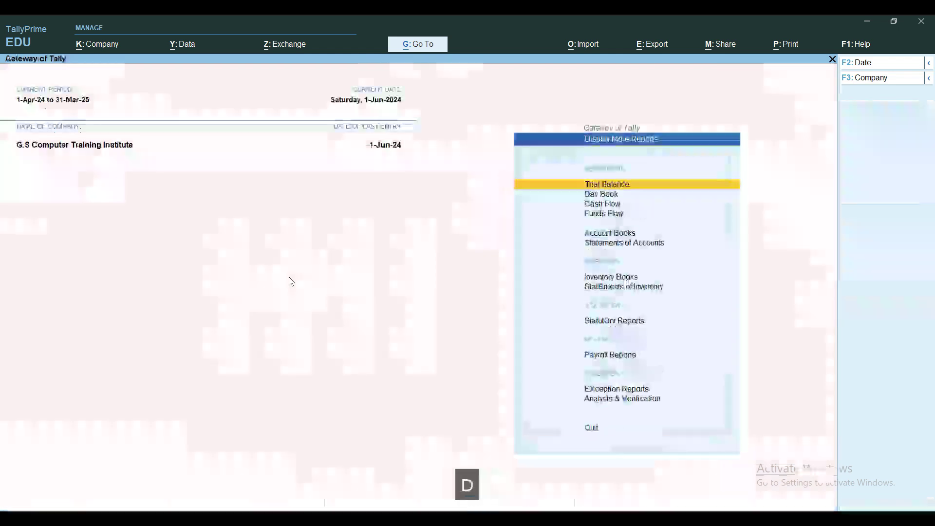
{"action": "key", "text": "a"}
{"action": "key", "text": "e"}
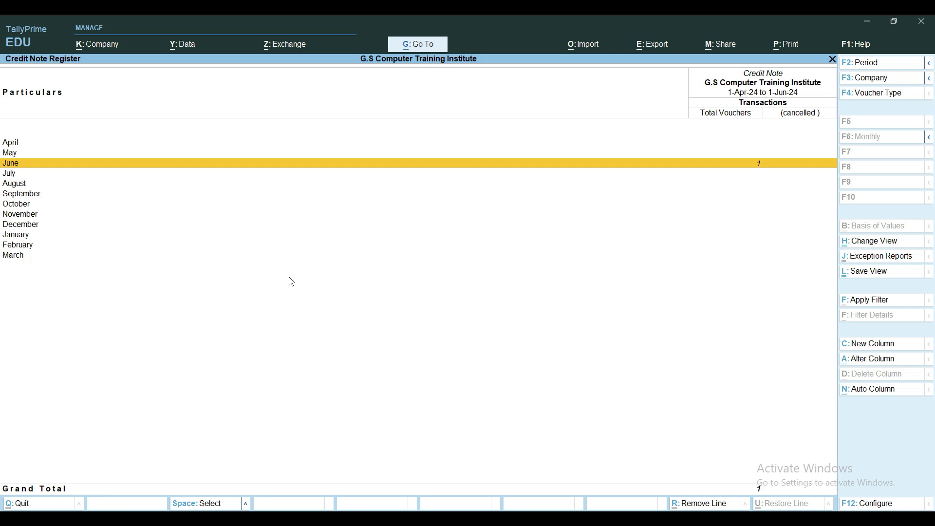
{"action": "key", "text": "Return"}
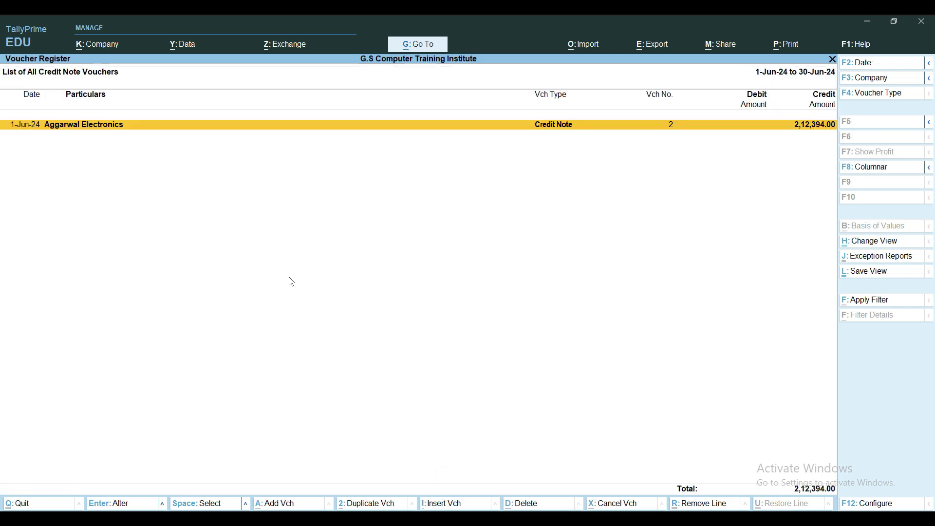
{"action": "key", "text": "Return"}
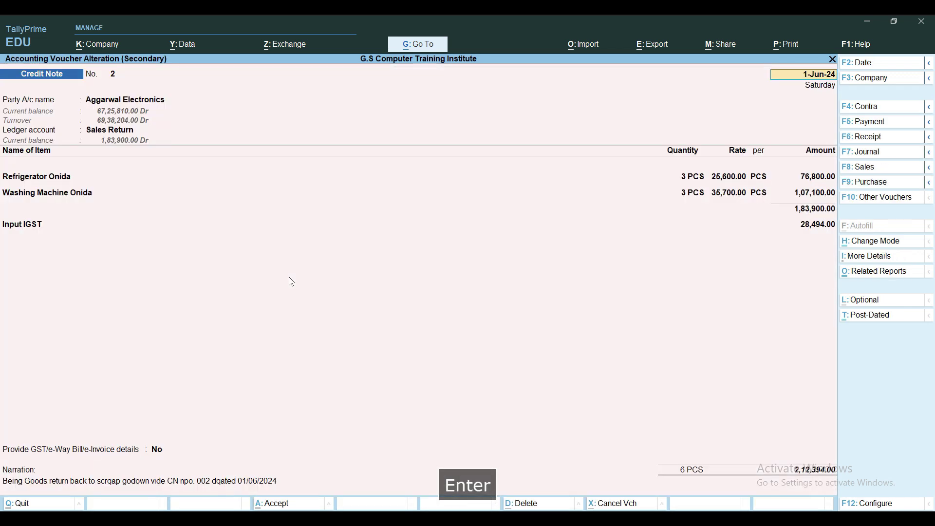
{"action": "key", "text": "Escape"}
{"action": "key", "text": "Escape"}
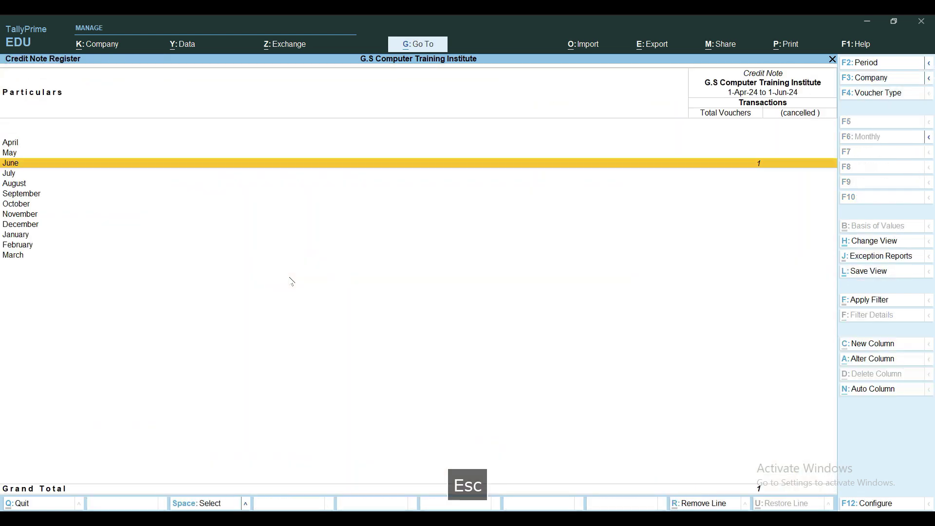
{"action": "key", "text": "Escape"}
{"action": "key", "text": "Escape"}
{"action": "key", "text": "Escape"}
{"action": "key", "text": "Escape"}
{"action": "key", "text": "Escape"}
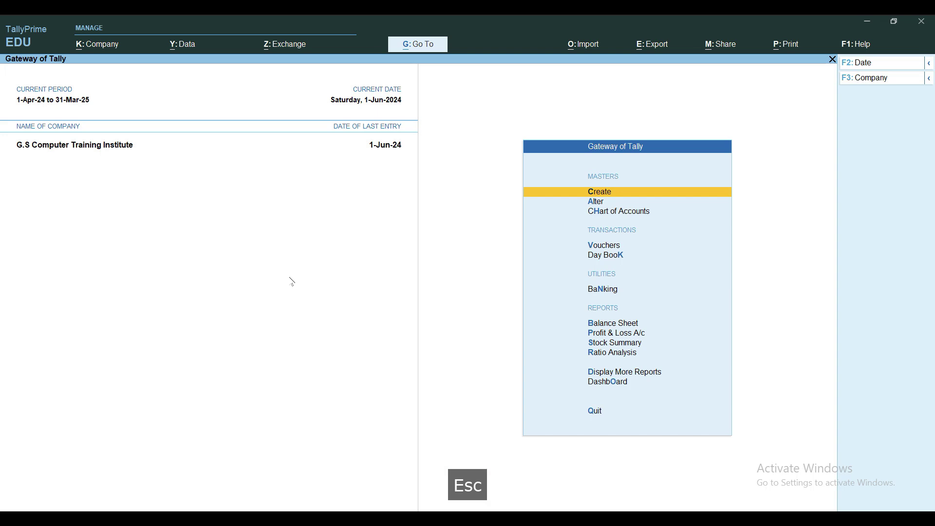
- Display the ledger vouchers of Aggarwal Electronics from the account books
{"action": "key", "text": "d"}
{"action": "key", "text": "a"}
{"action": "key", "text": "l"}
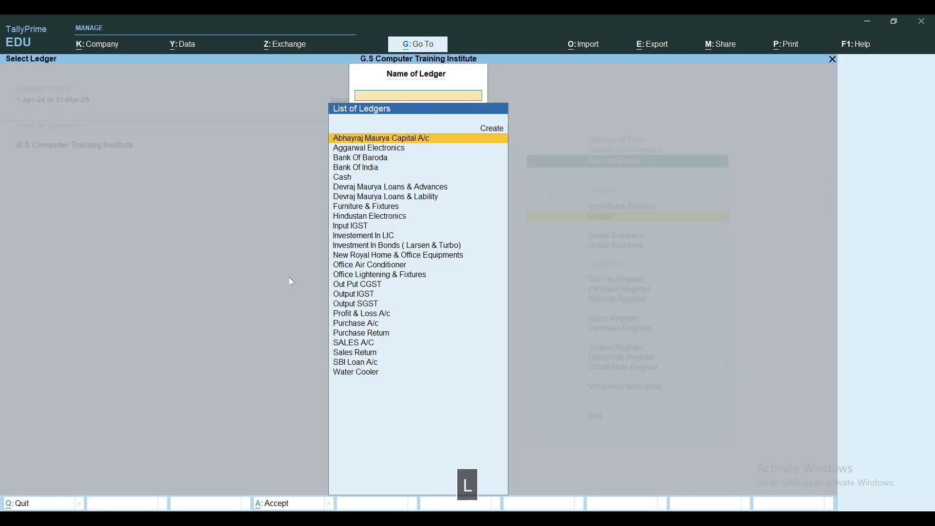
{"action": "type", "text": "Ag"}
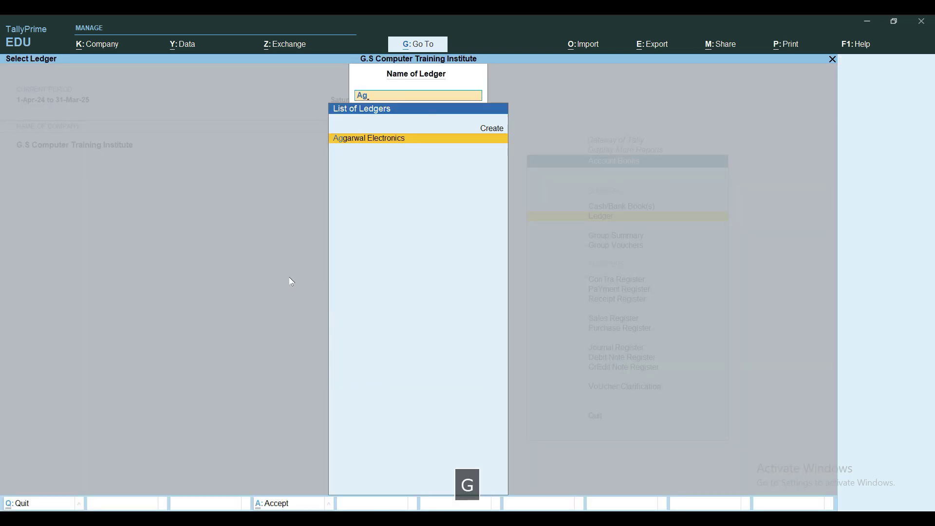
{"action": "key", "text": "Return"}
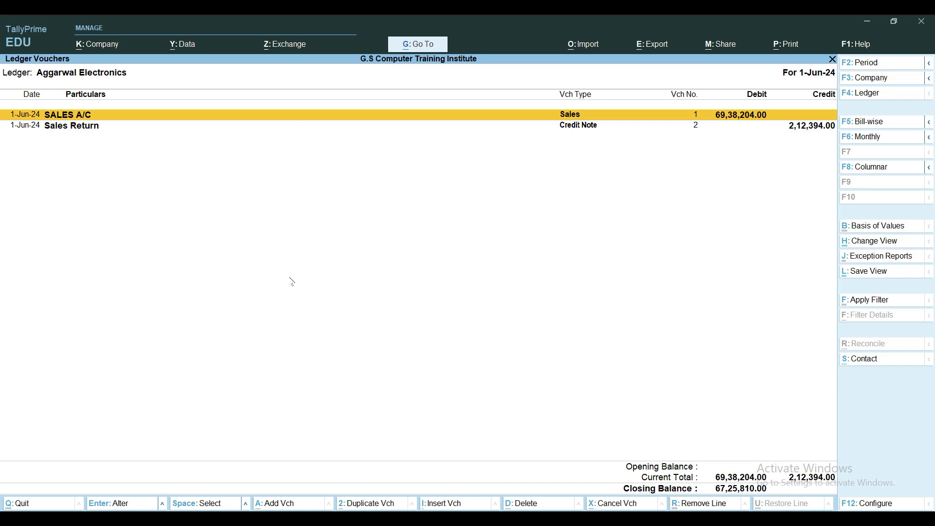